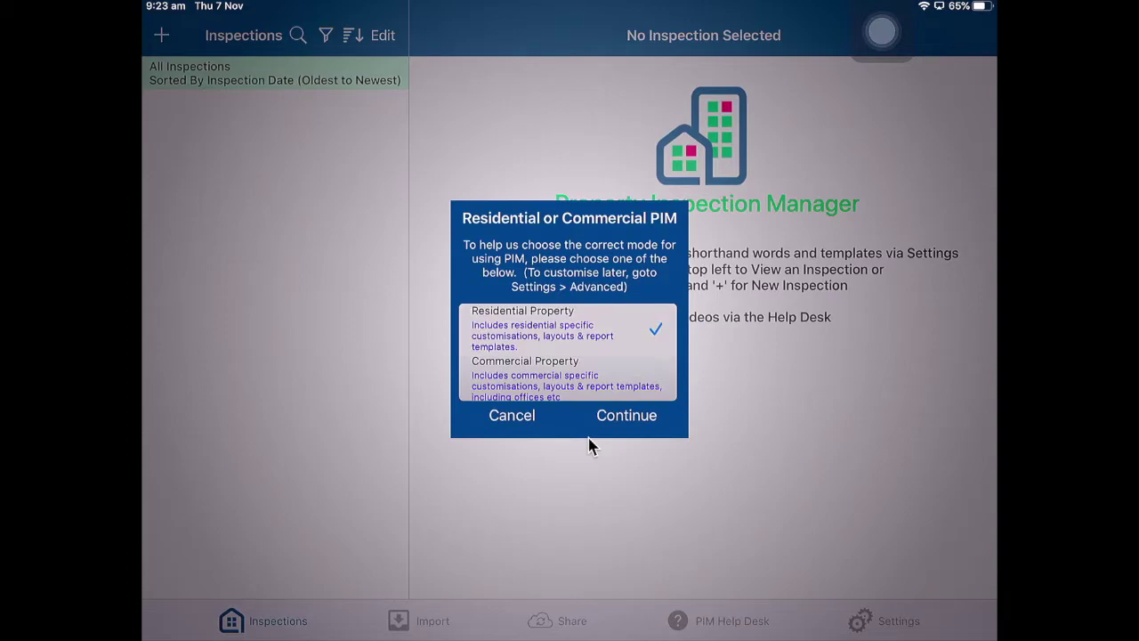
Step: Choose Residential property mode and keep Australia - Western Australia as the report region
click(589, 436)
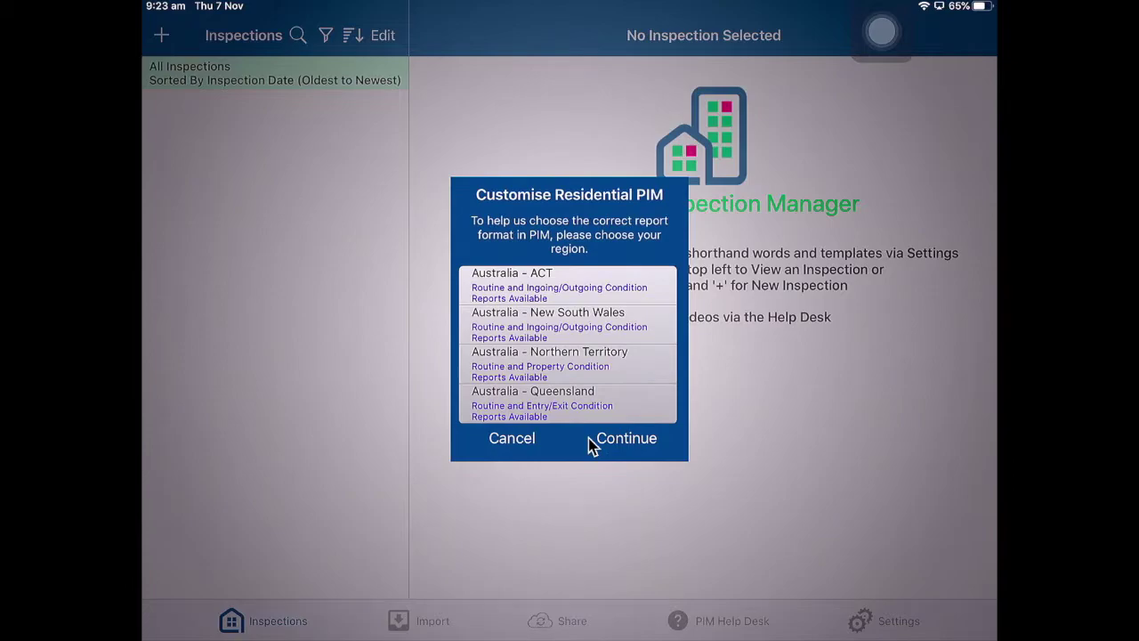
scroll(567, 344, down, 5)
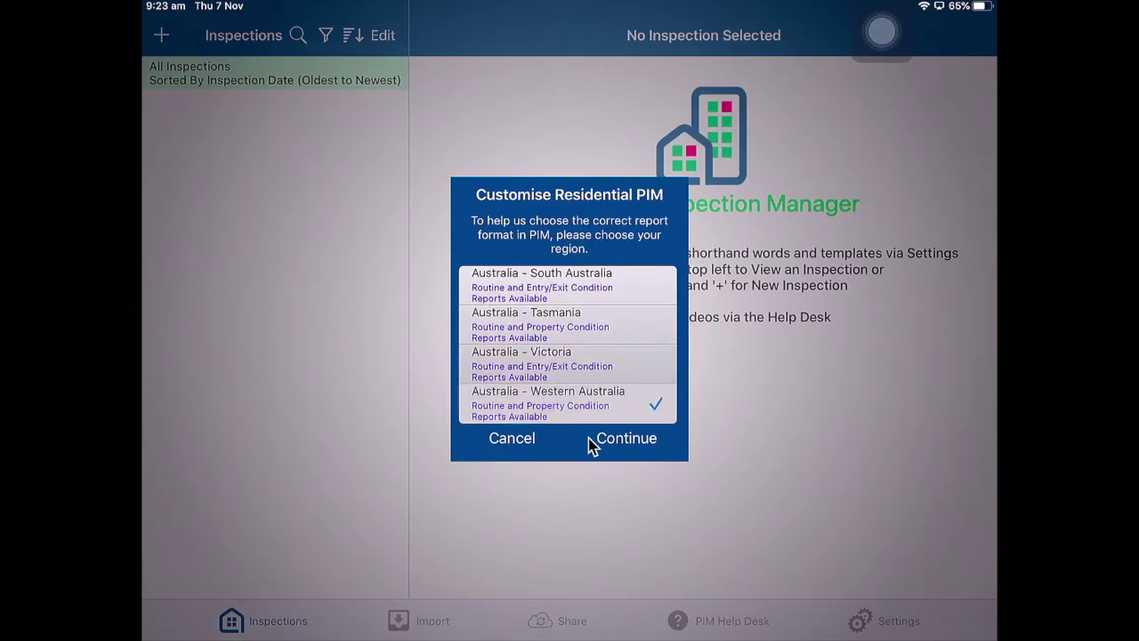
click(588, 437)
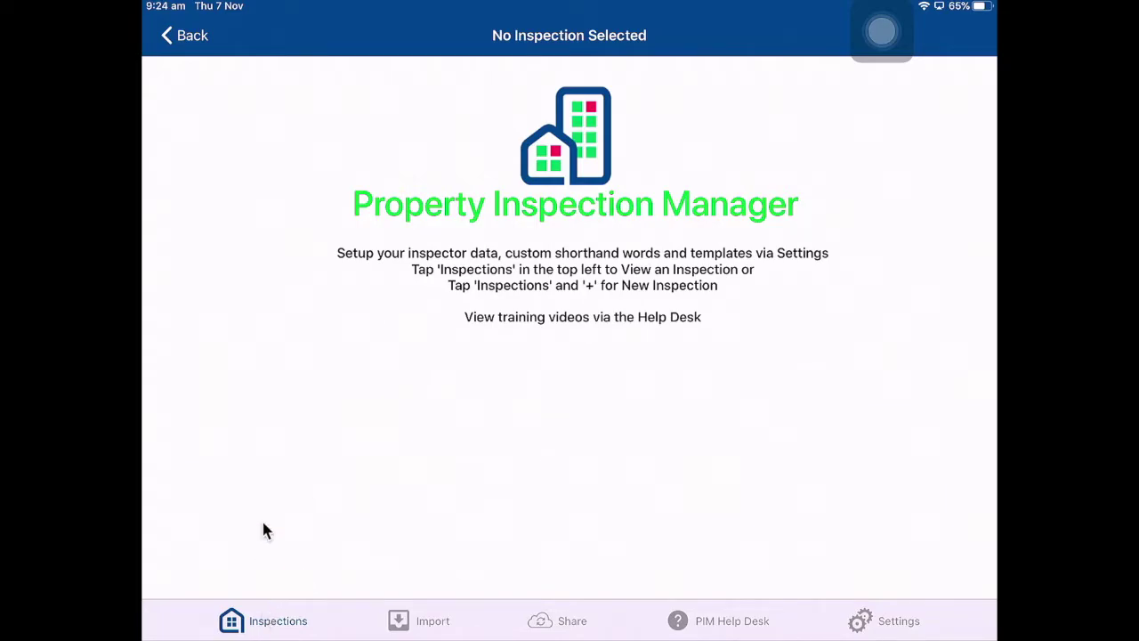
Step: Create a Small 3 Bed x 2 Bath x 1 Garage inspection with address and suburb 'Test'
click(185, 49)
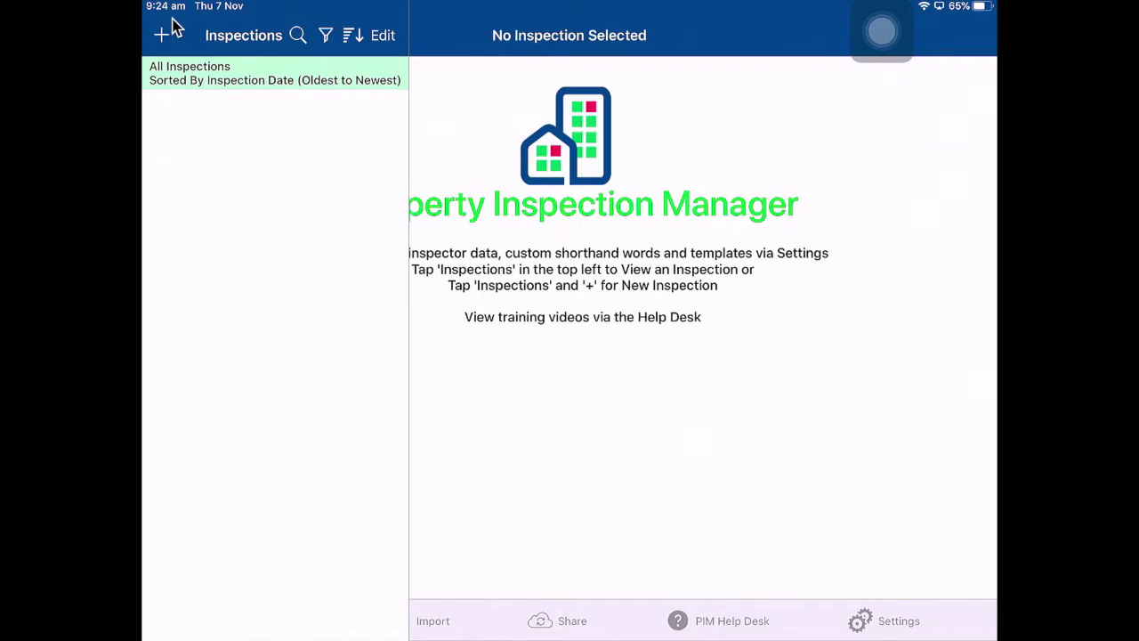
click(163, 34)
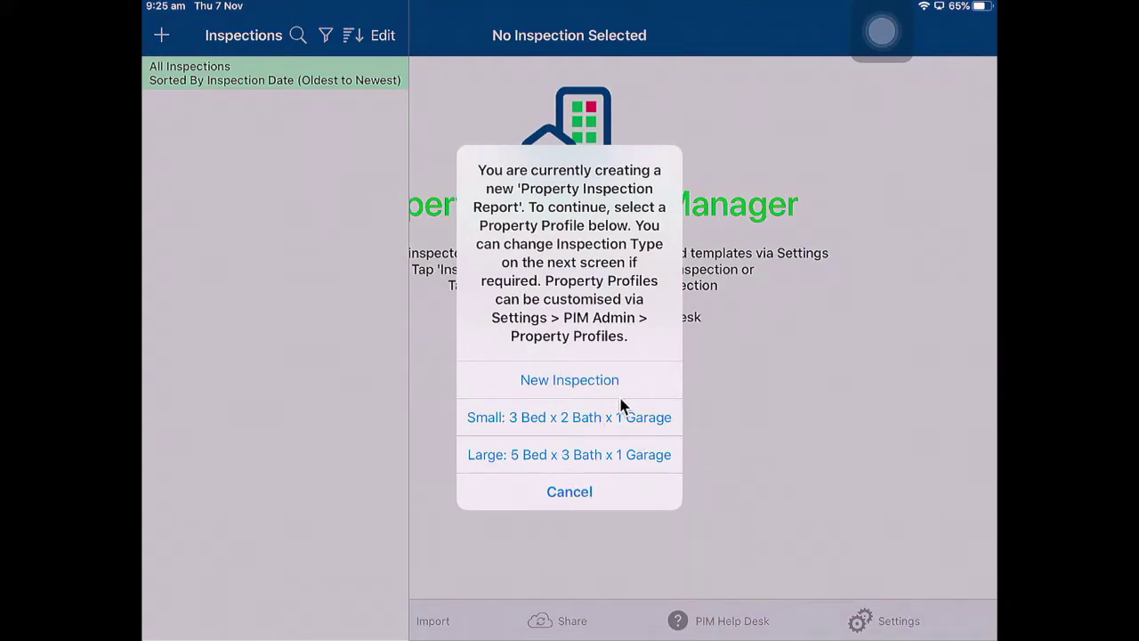
click(591, 436)
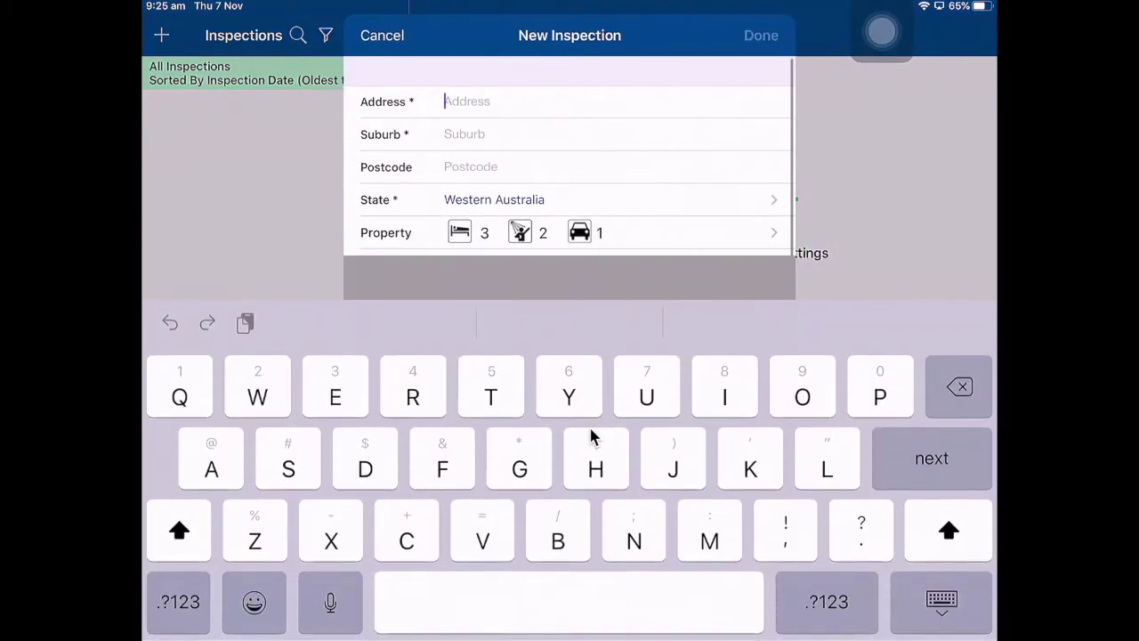
text(Te)
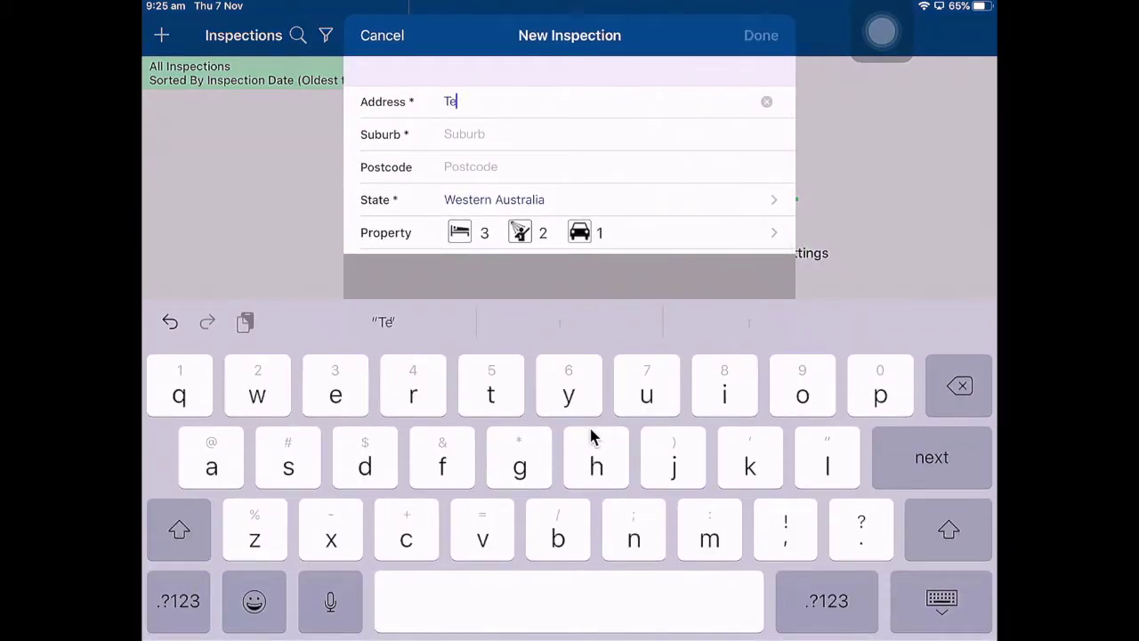
text(st)
key(Return)
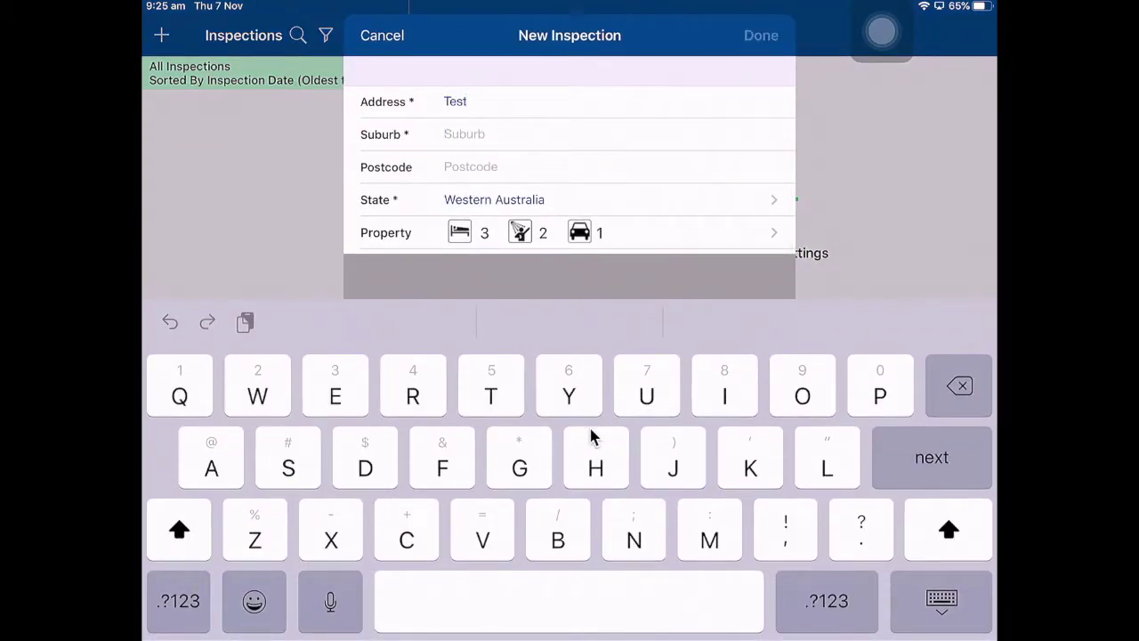
text(Test)
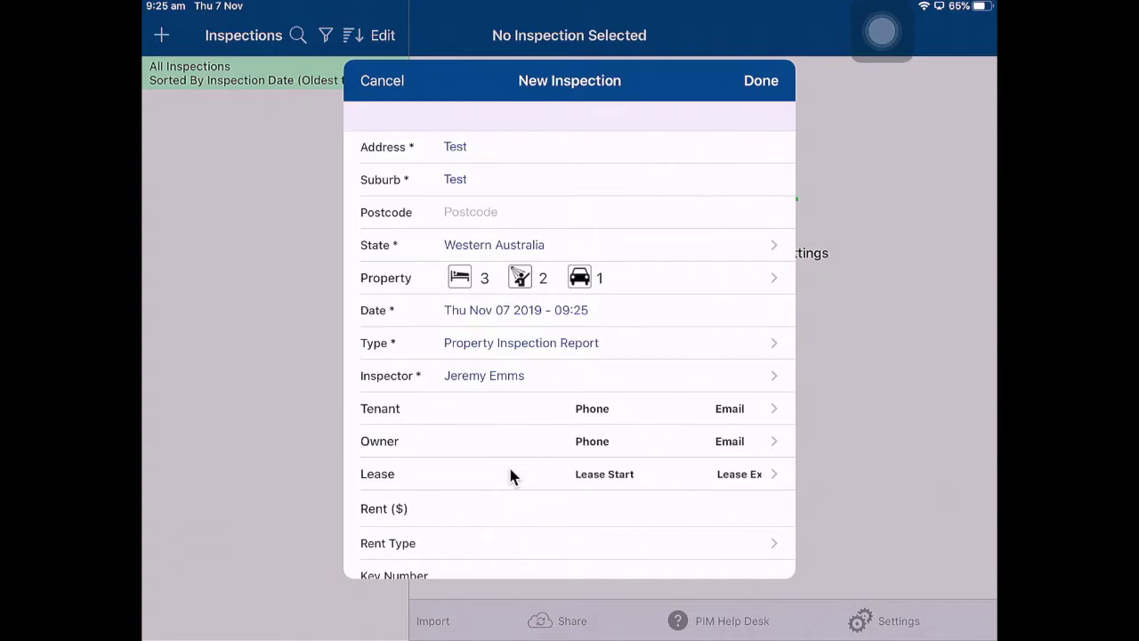
scroll(510, 476, down, 3)
scroll(510, 476, up, 4)
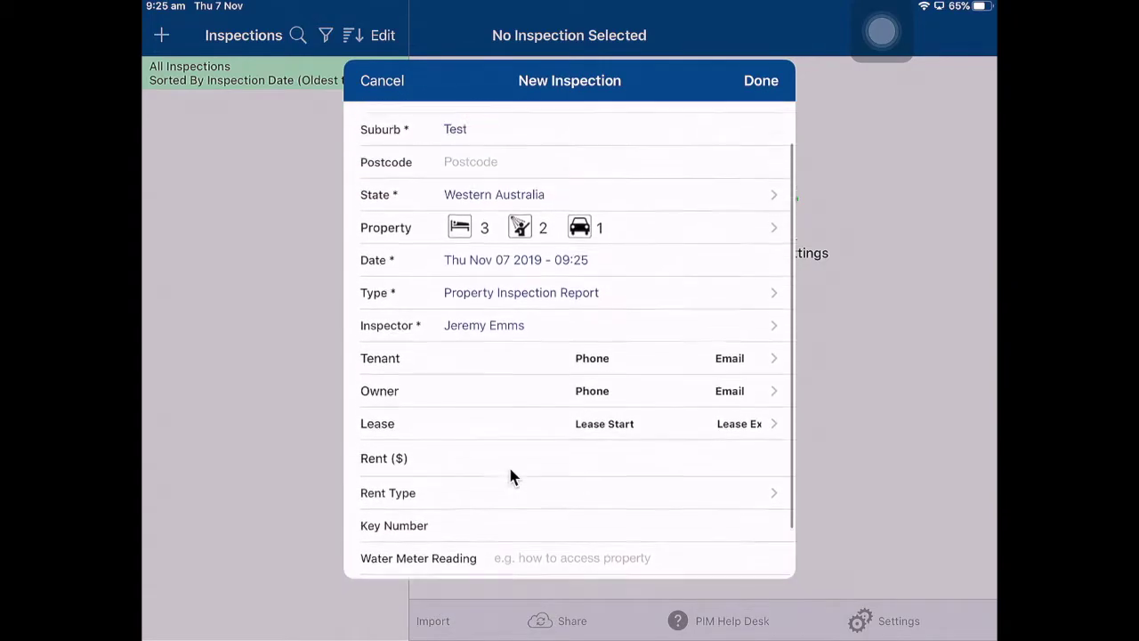
click(792, 80)
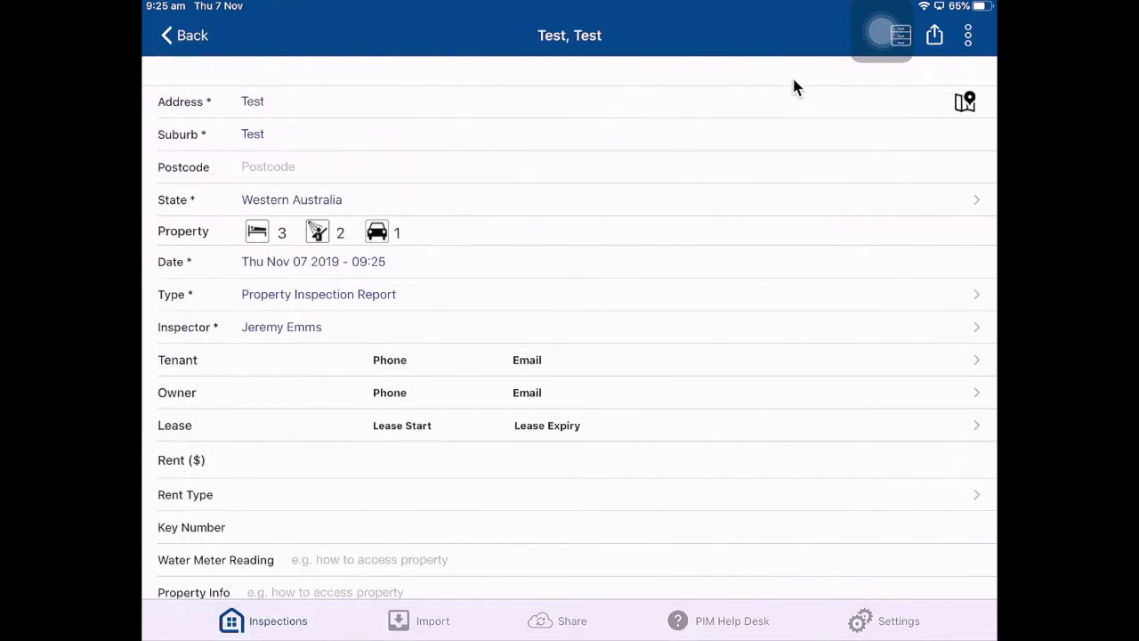
Step: Open the Test inspection's Inspection Areas list
scroll(793, 80, down, 3)
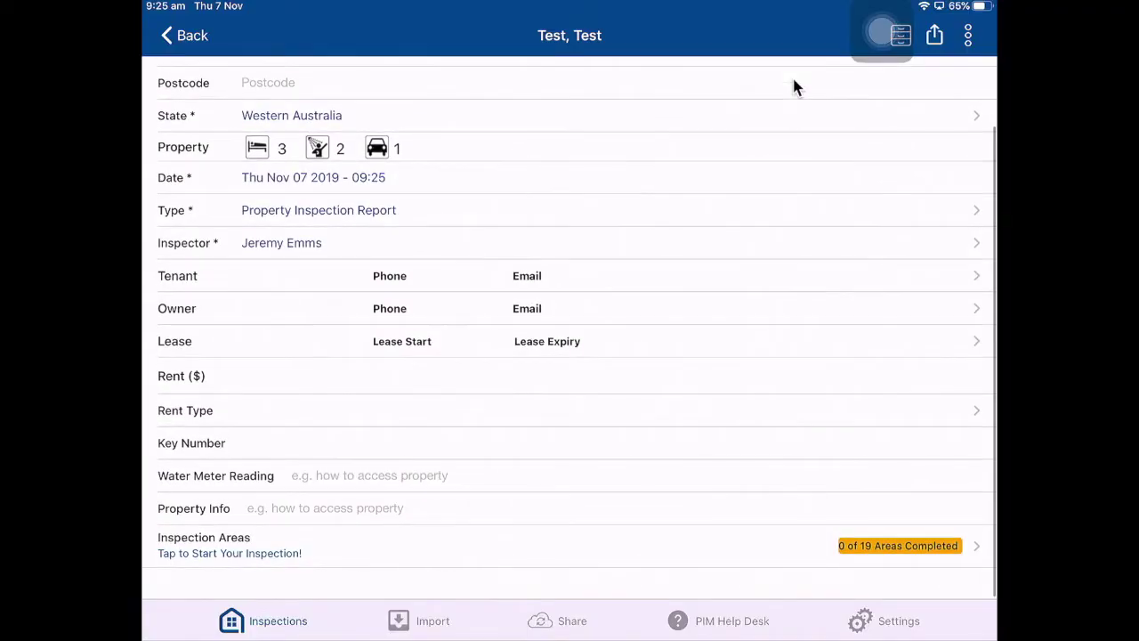
click(319, 546)
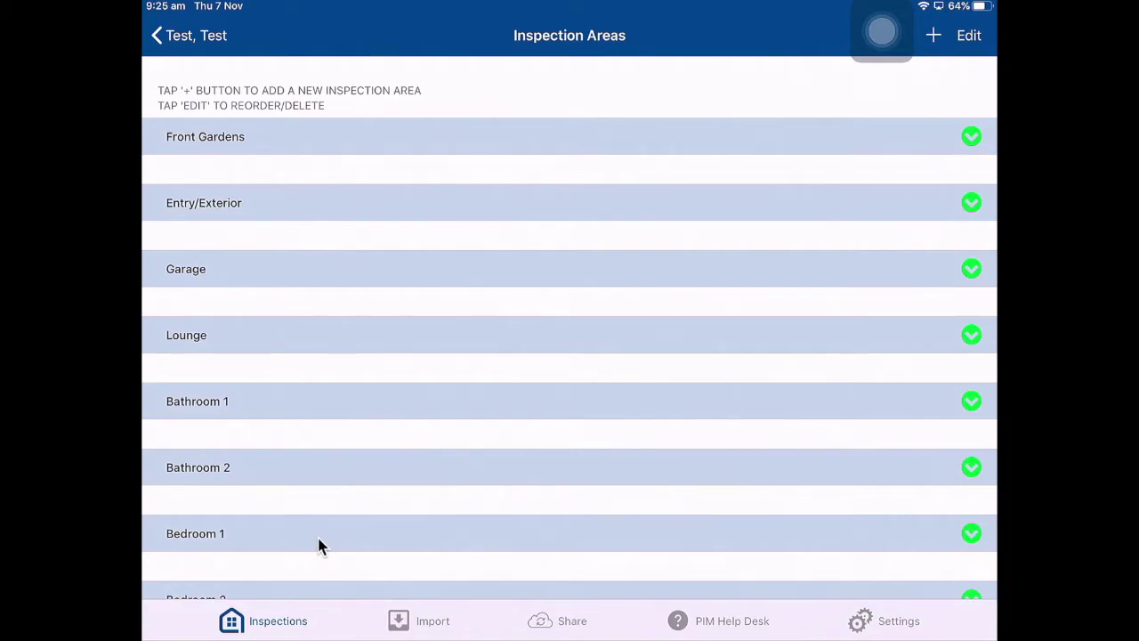
scroll(319, 546, down, 5)
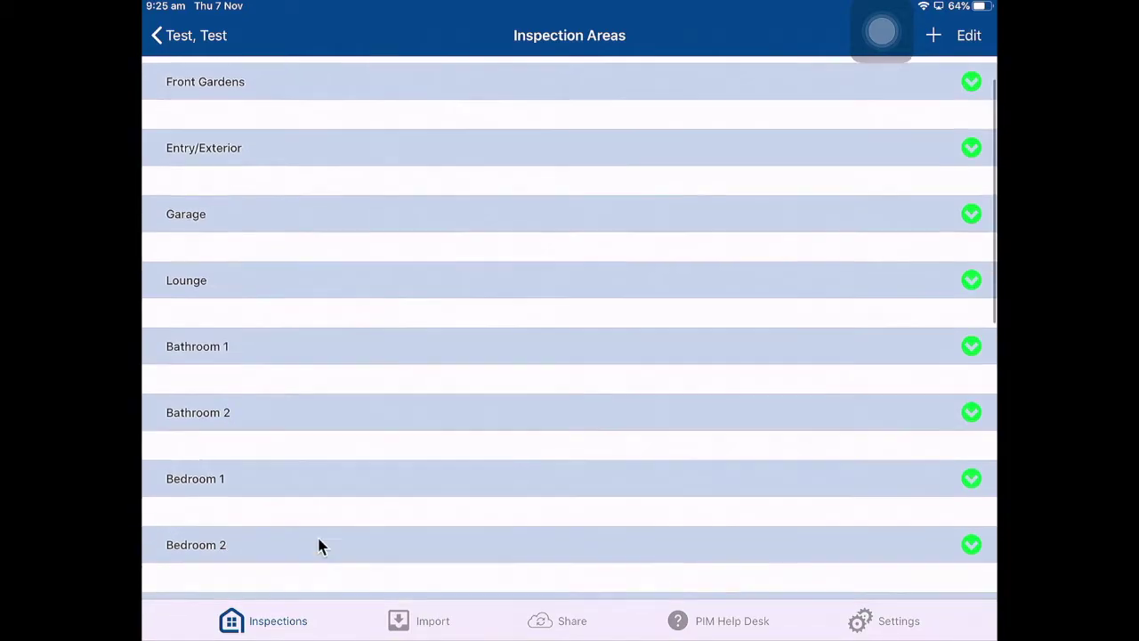
scroll(319, 547, up, 5)
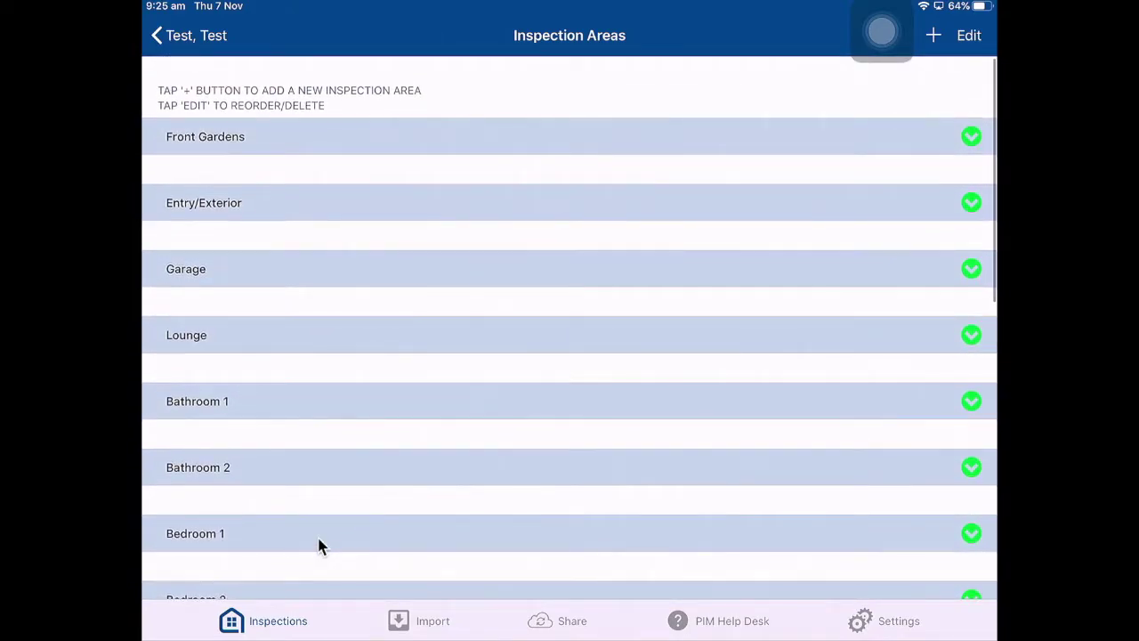
scroll(318, 546, down, 3)
scroll(318, 547, up, 3)
scroll(318, 546, down, 1)
scroll(318, 546, up, 1)
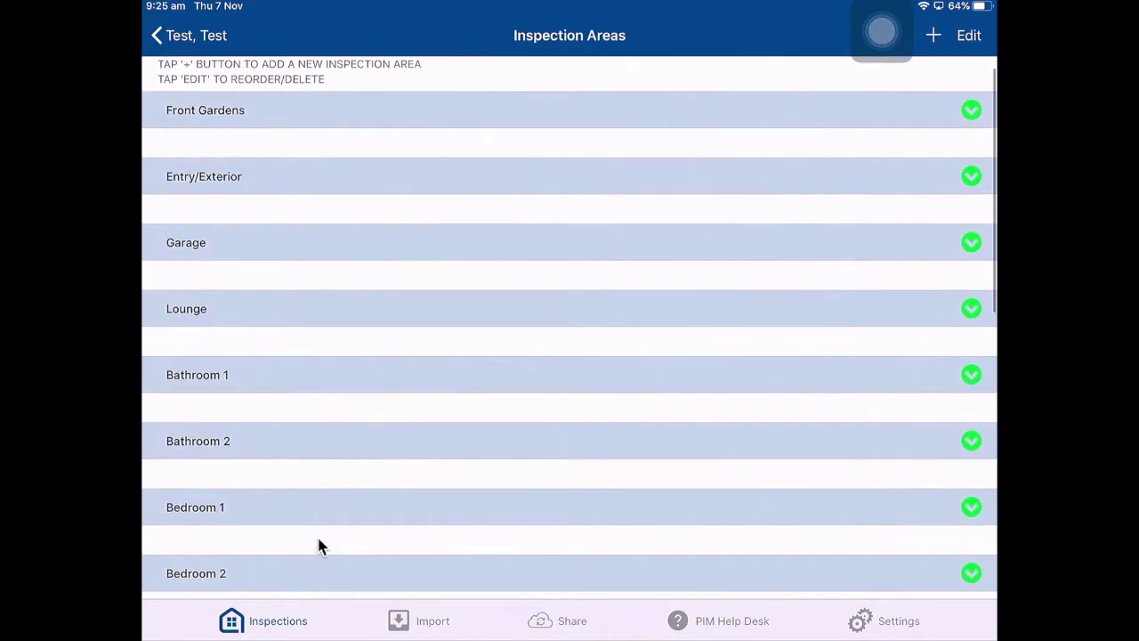
Step: Delete Bathroom 2 and Bedroom 3, then move Lounge below Kitchen/Meals
click(967, 36)
scroll(979, 36, down, 2)
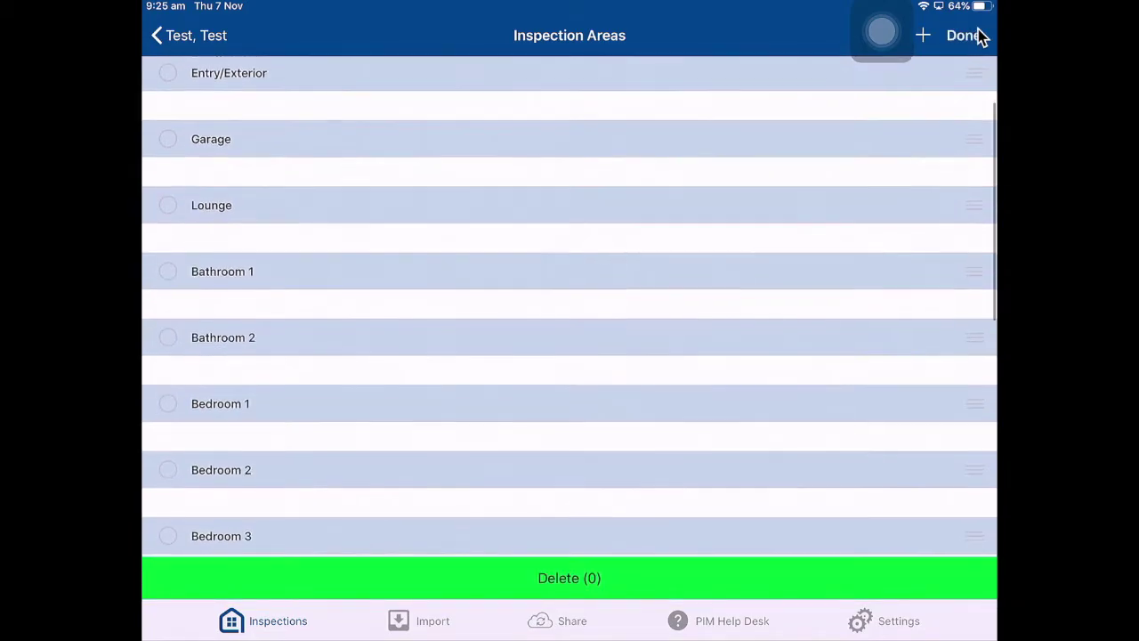
click(167, 295)
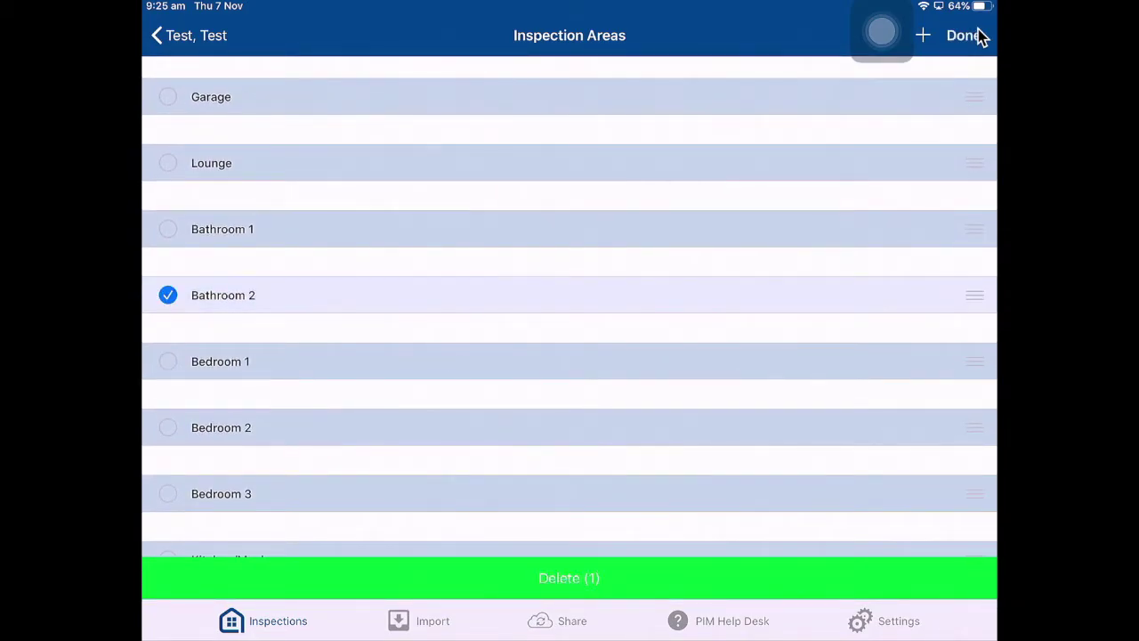
scroll(570, 302, down, 2)
click(167, 380)
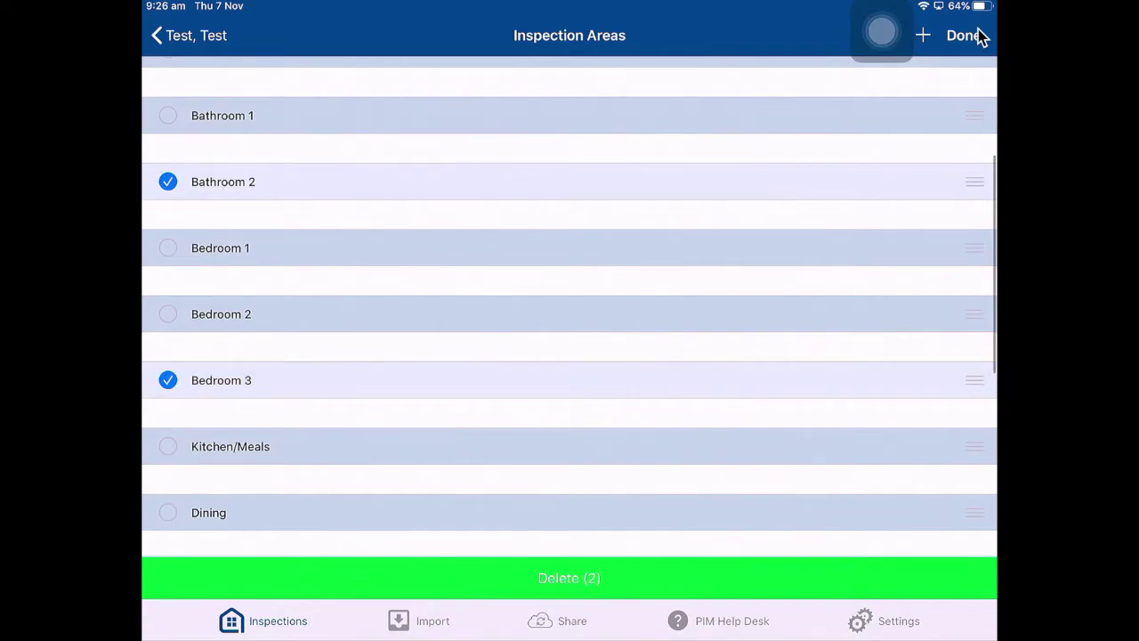
click(562, 578)
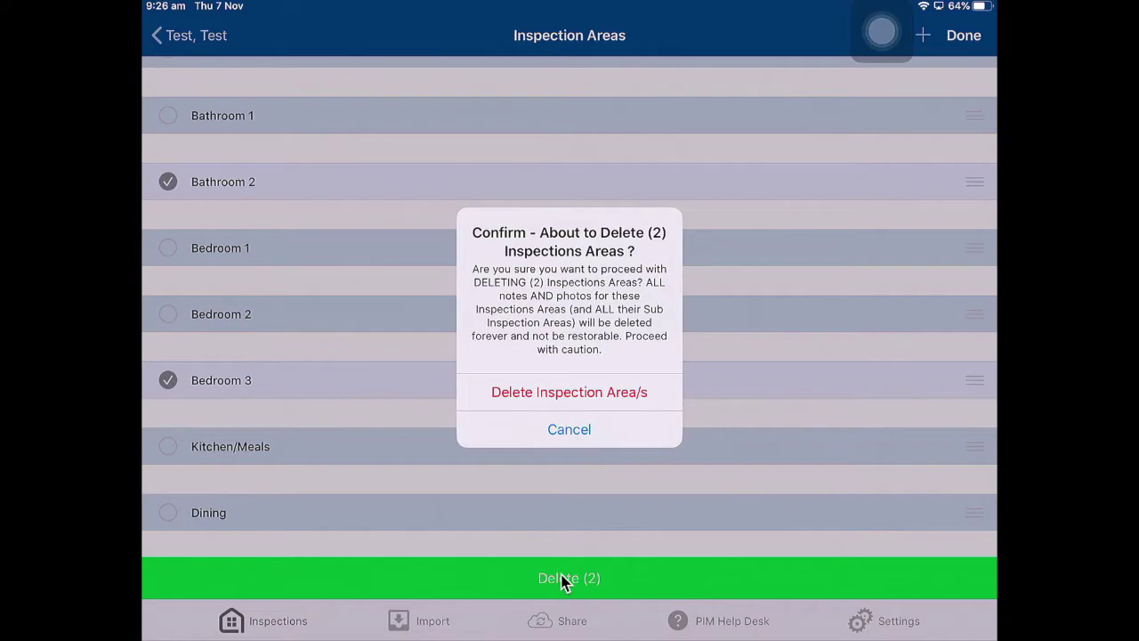
key(Return)
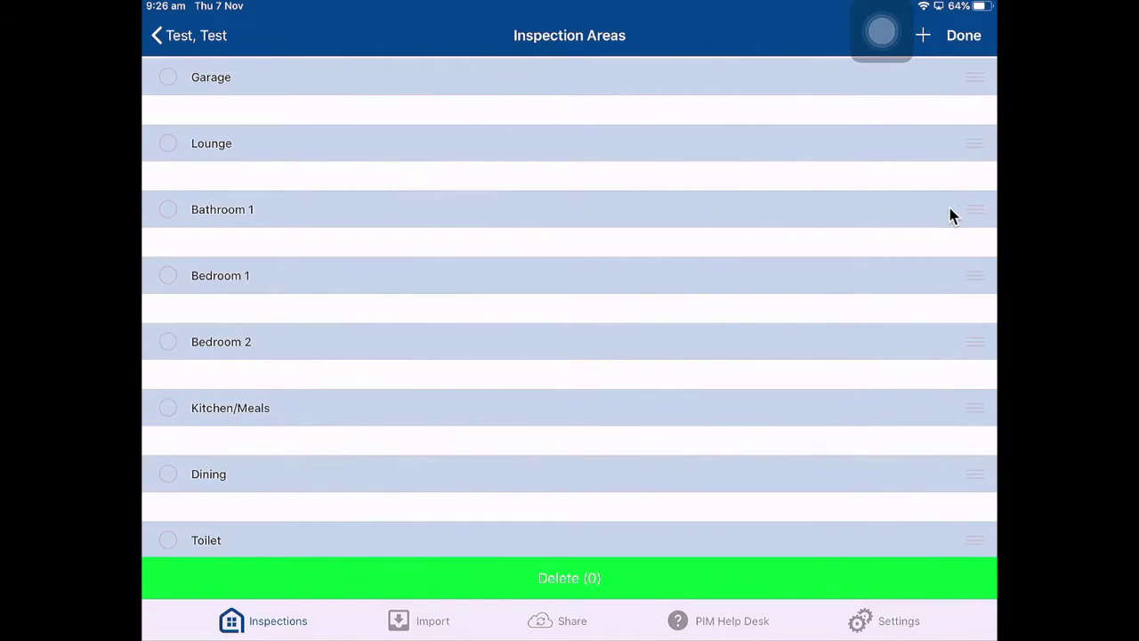
drag(975, 143, 974, 408)
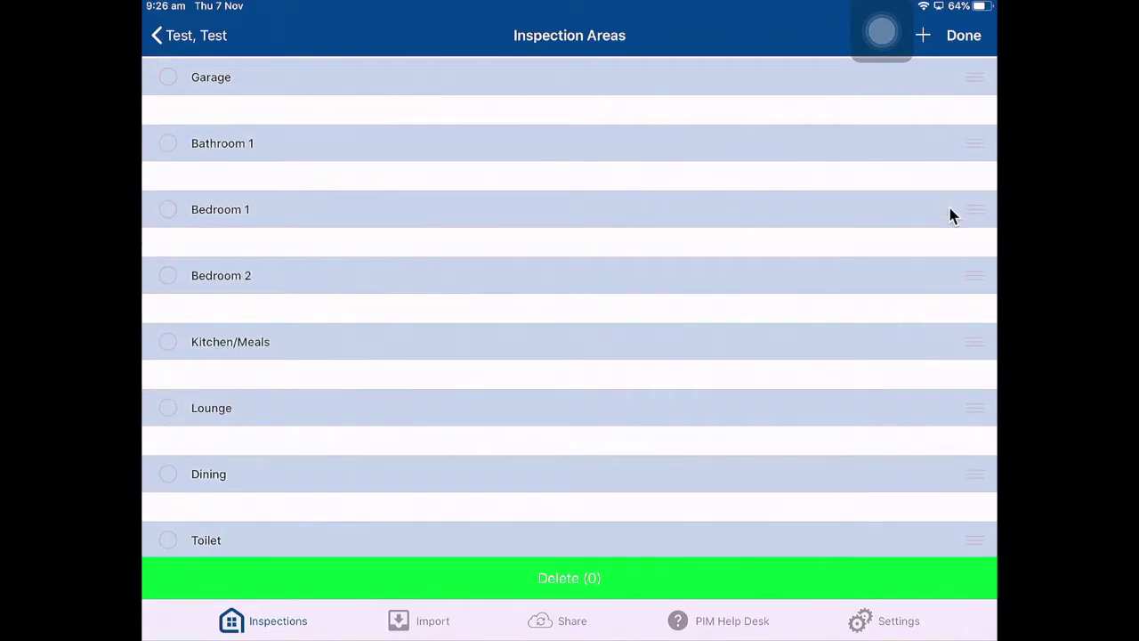
click(924, 37)
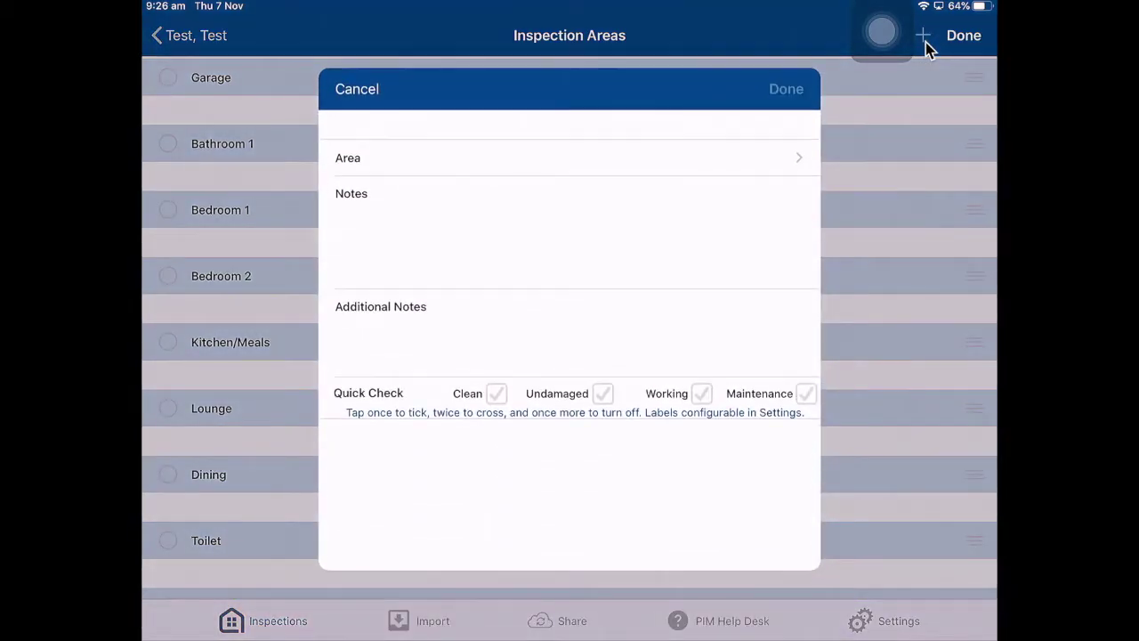
Step: Add an Ensuite area and move it to just after Bathroom 1
click(502, 165)
scroll(502, 165, down, 3)
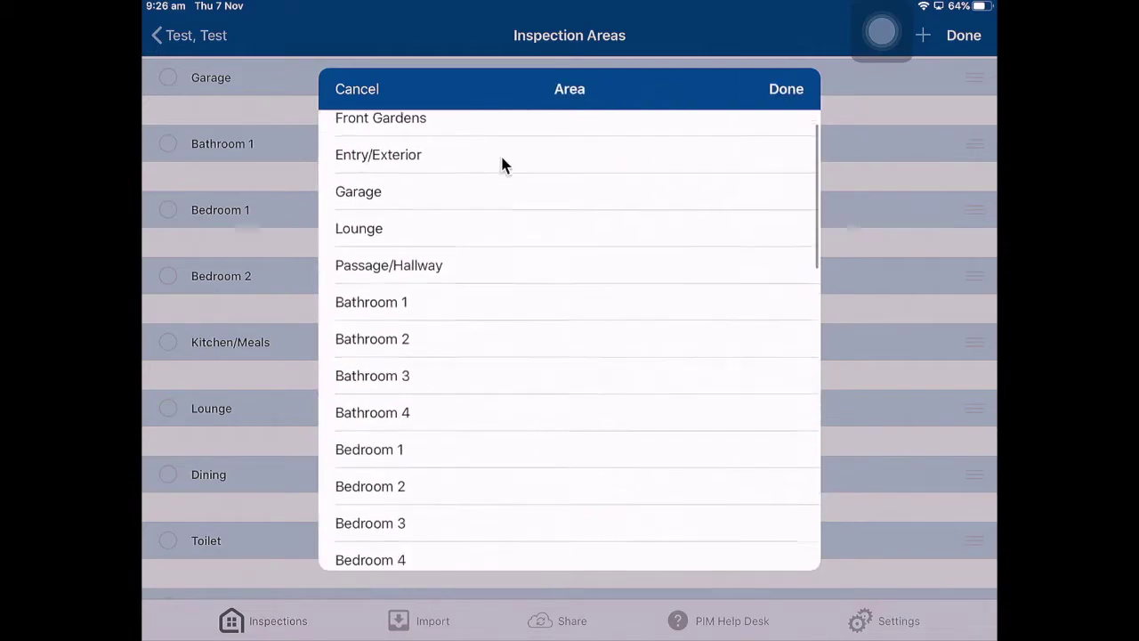
scroll(502, 164, down, 2)
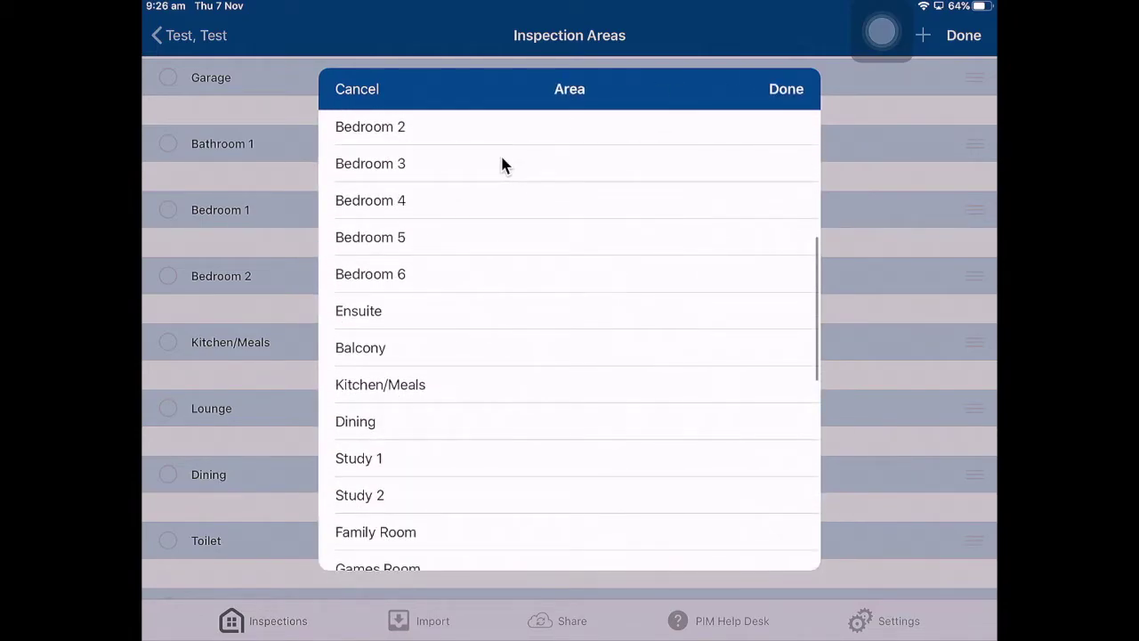
click(403, 308)
key(Return)
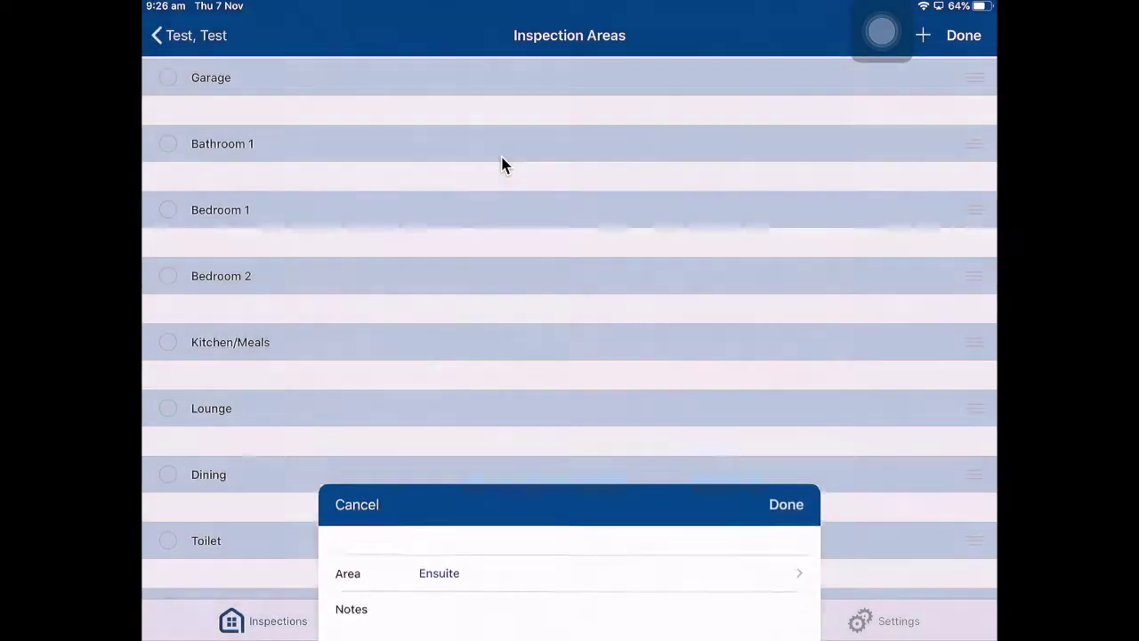
scroll(501, 164, down, 6)
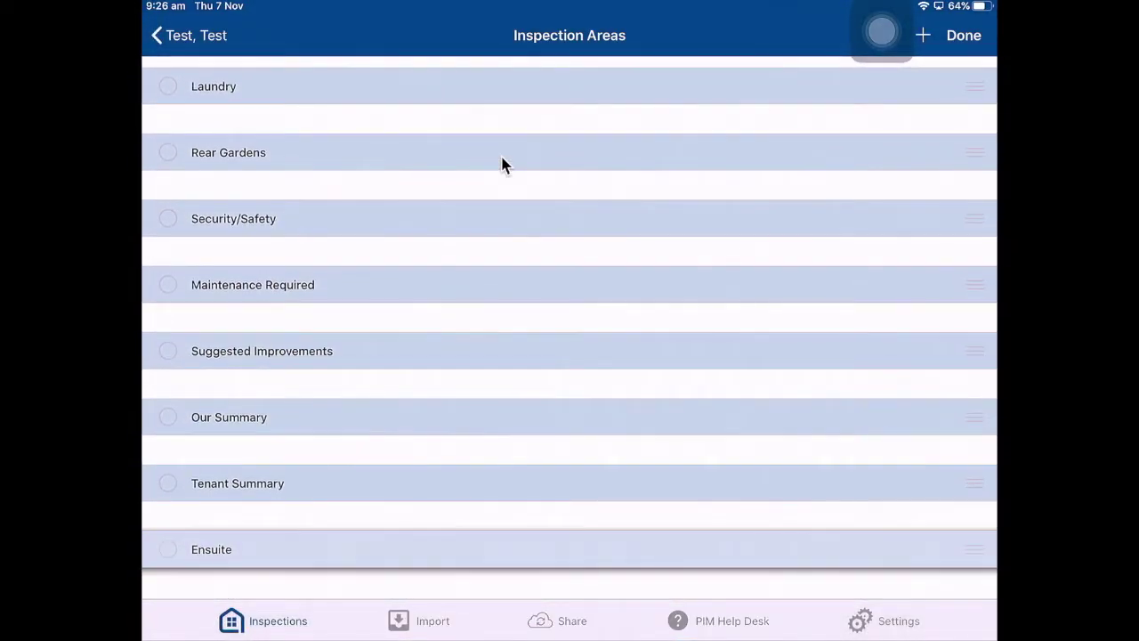
drag(974, 548, 974, 368)
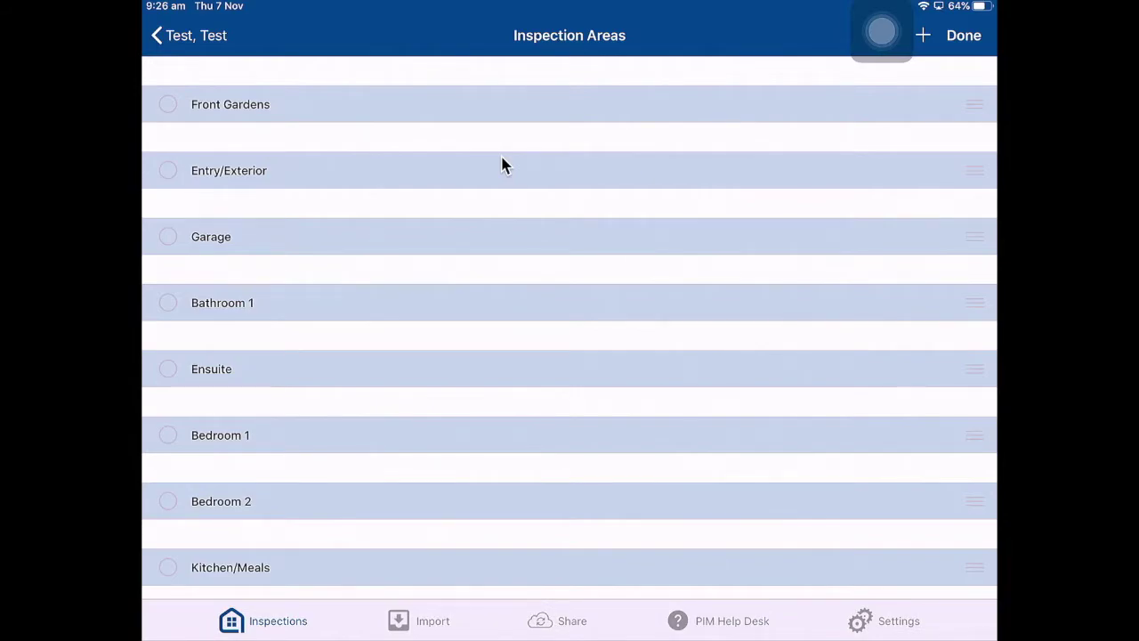
click(974, 42)
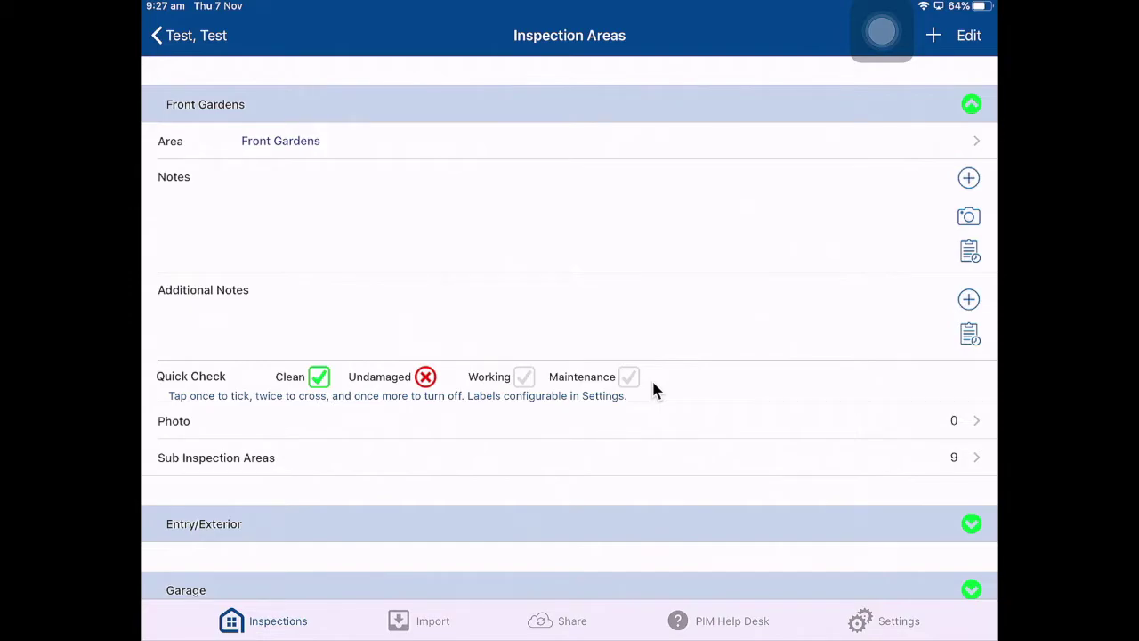
Step: Type 'Key in' as the first line of the Front Gardens notes
click(292, 212)
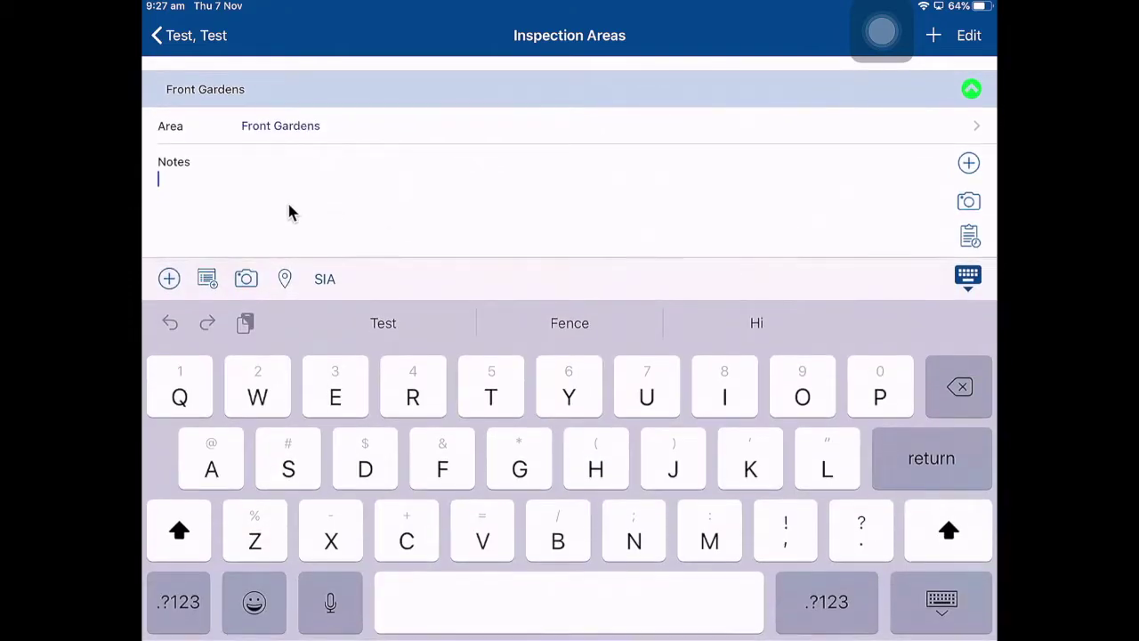
text(Ke)
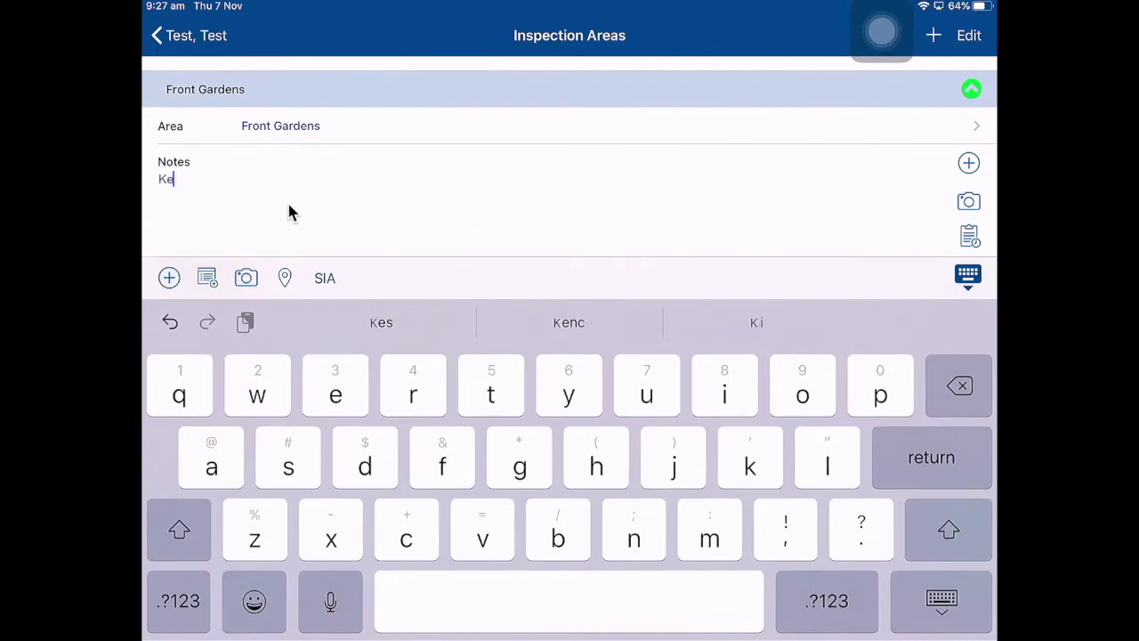
text(y in)
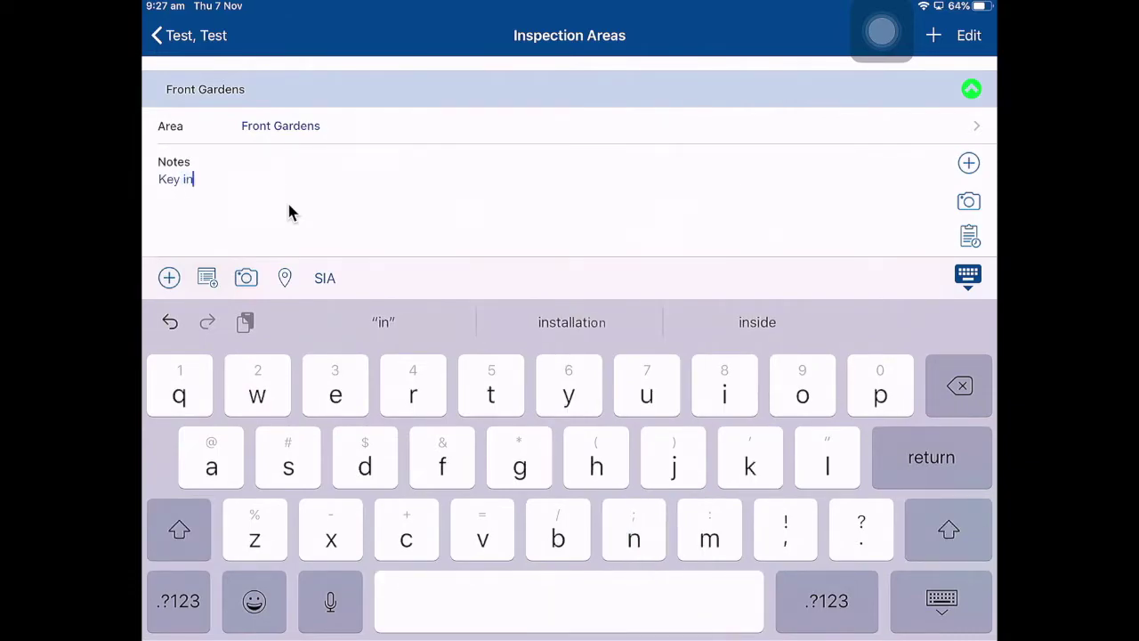
key(Return)
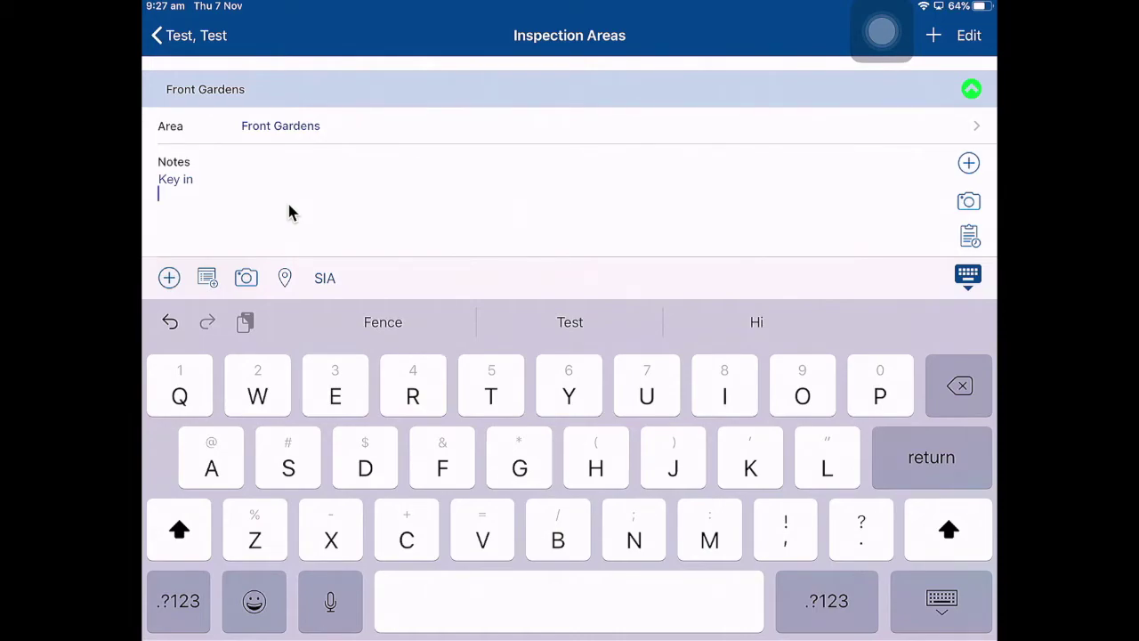
Step: Insert the shorthand phrase 'gw - gardens require weeding' into the notes
click(168, 278)
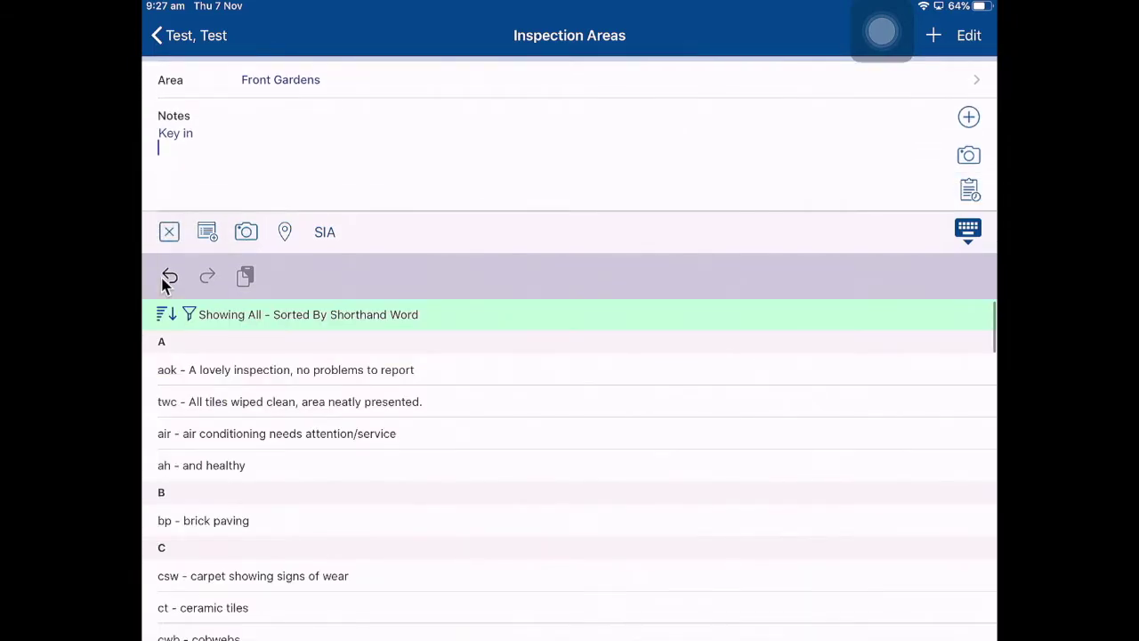
scroll(165, 281, down, 10)
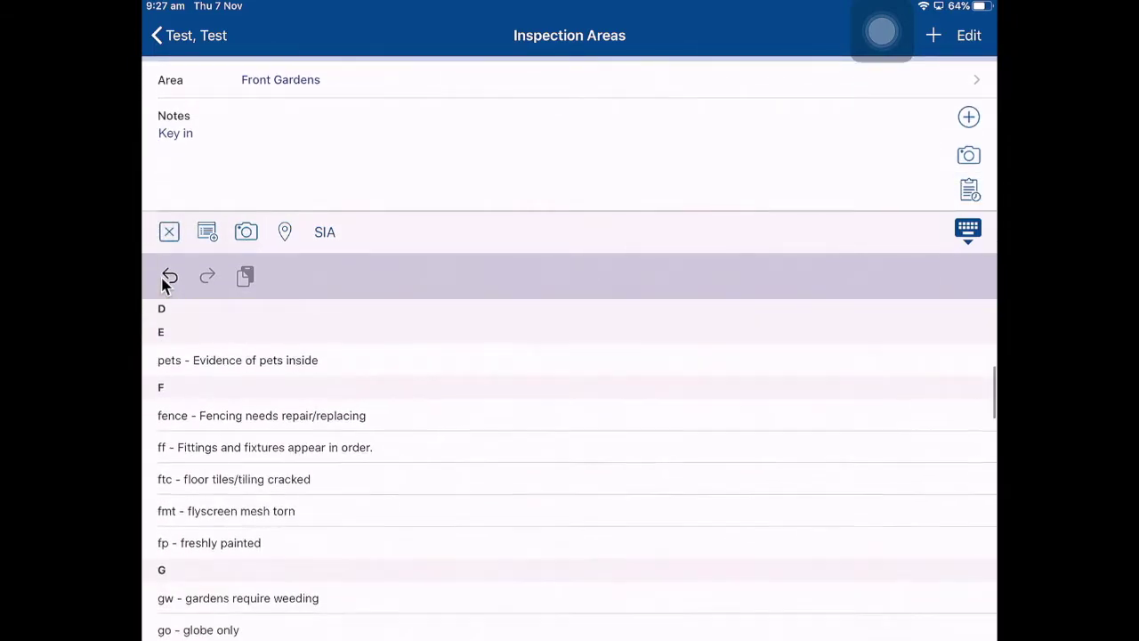
scroll(165, 281, down, 10)
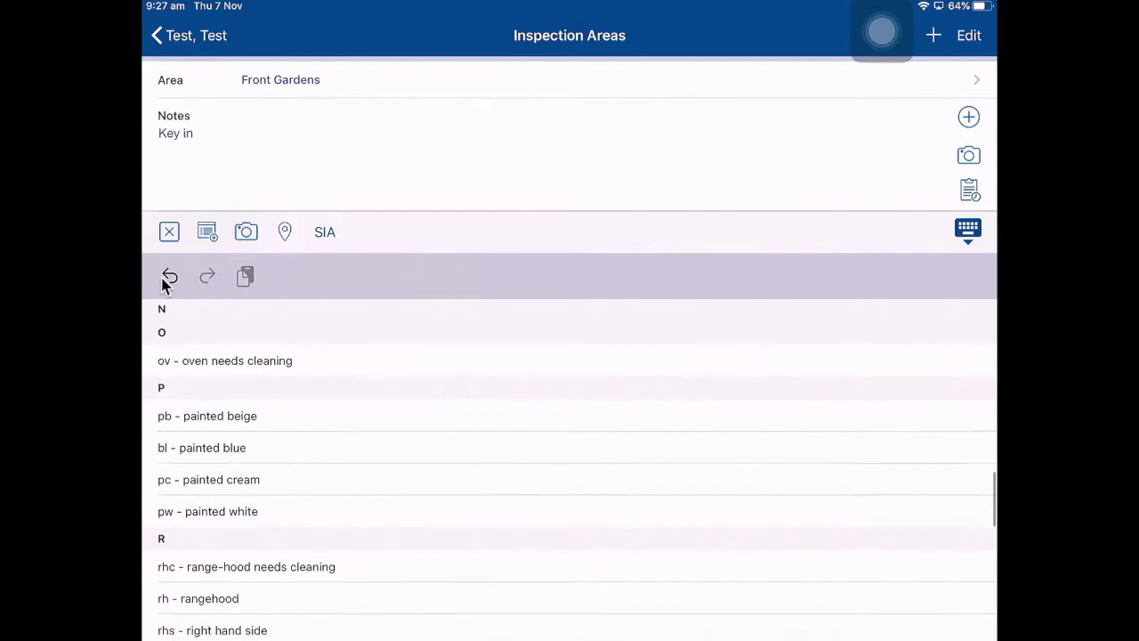
scroll(165, 281, down, 5)
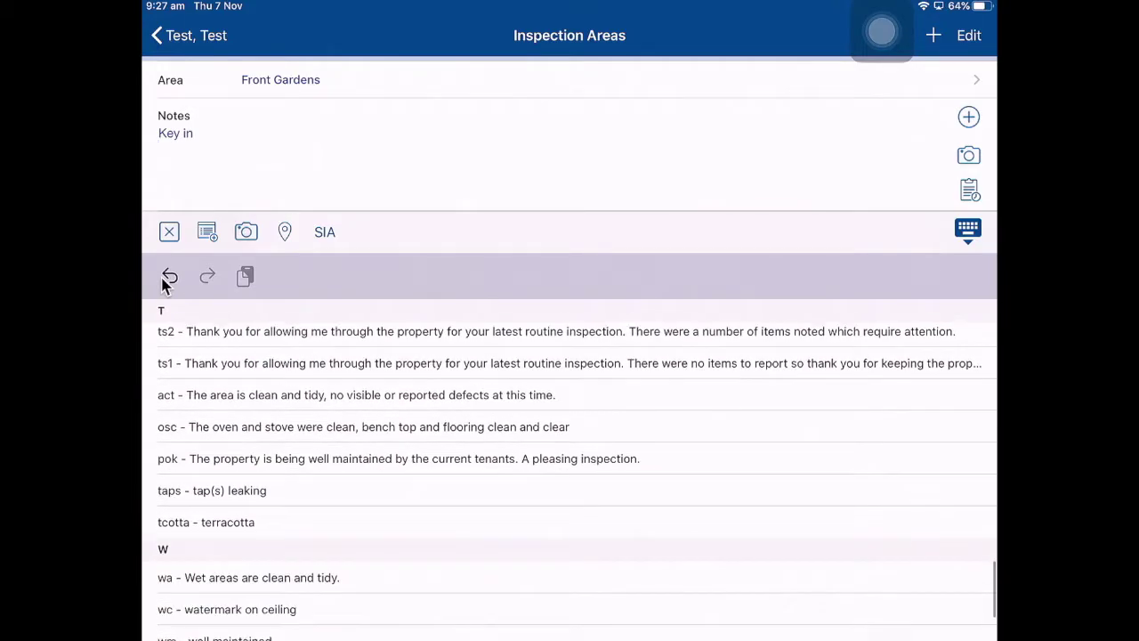
scroll(164, 281, up, 10)
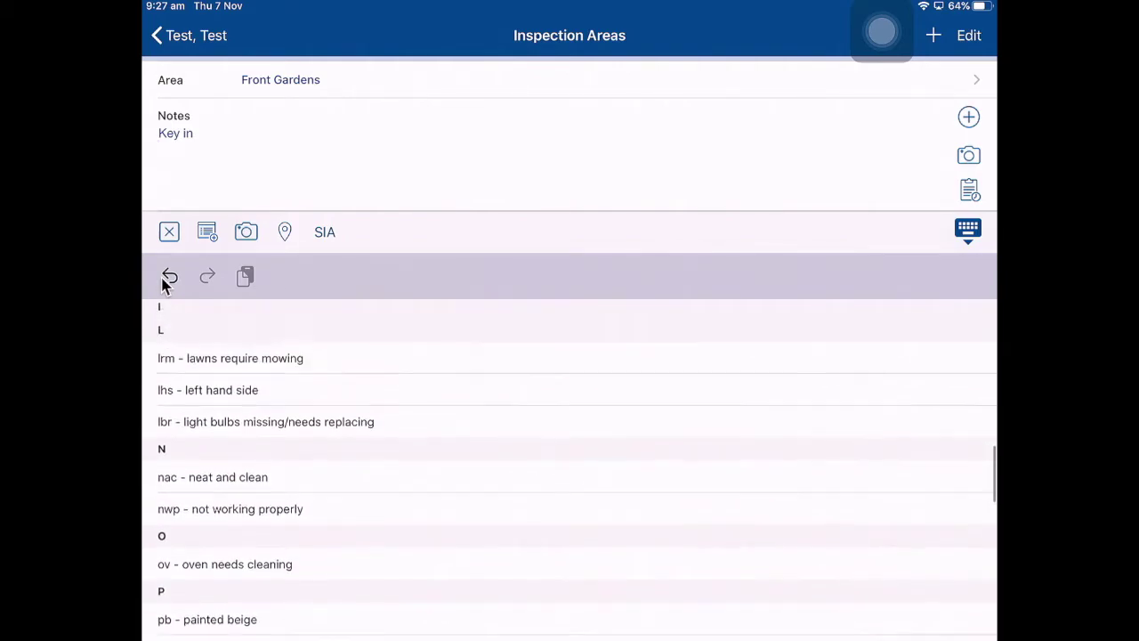
scroll(570, 472, up, 5)
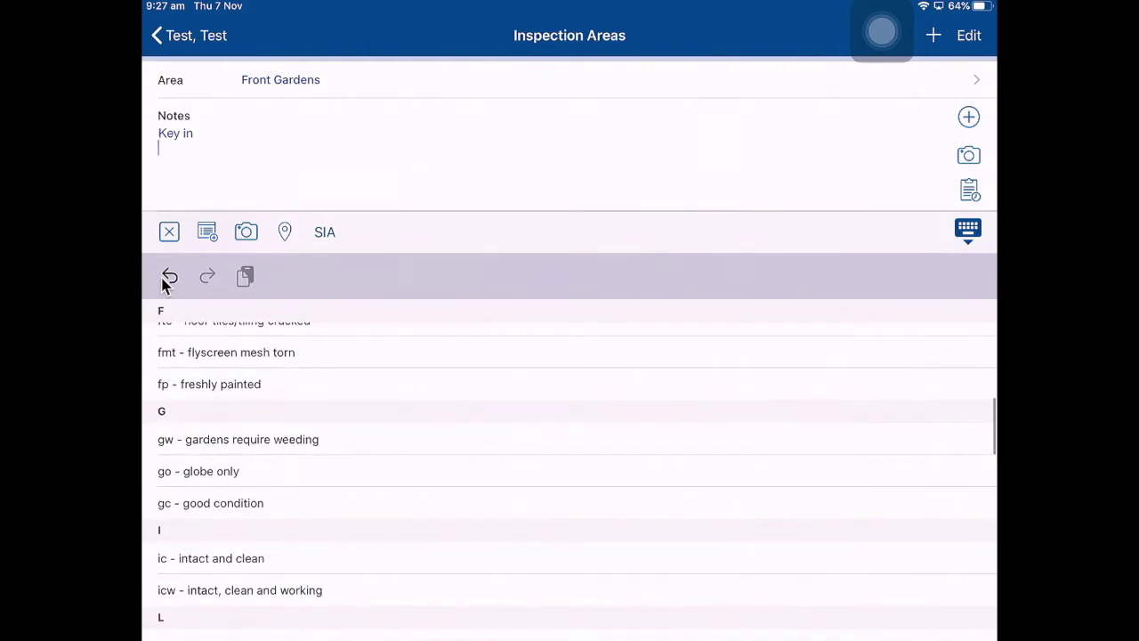
click(237, 439)
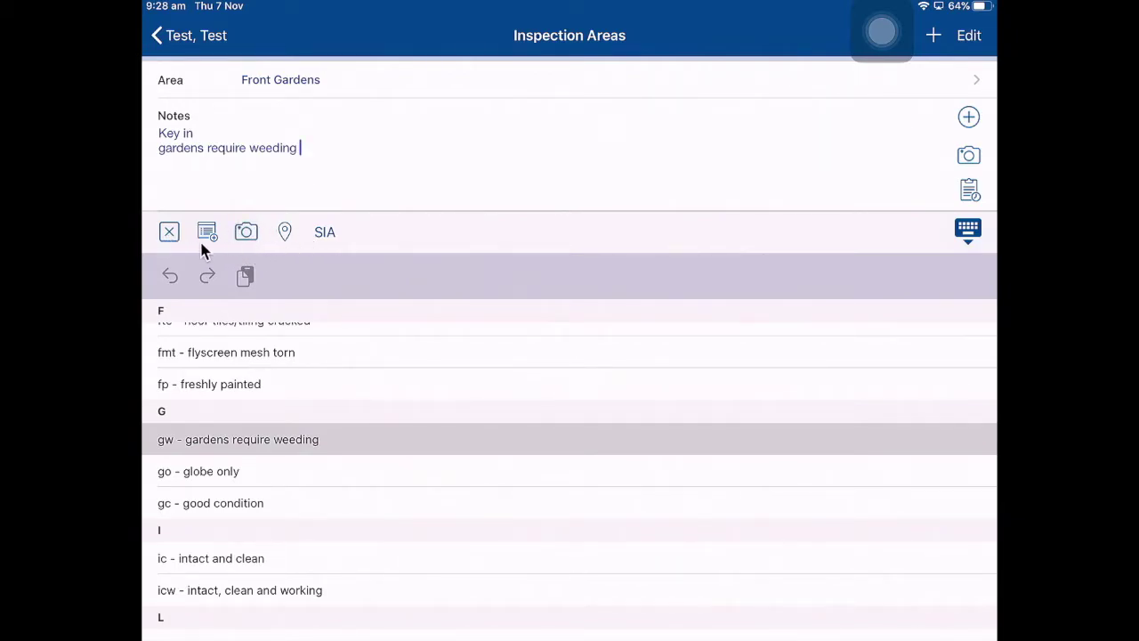
Step: Dictate a new Front Gardens notes line and an Additional Notes comment about pets and the tenancy agreement
click(359, 244)
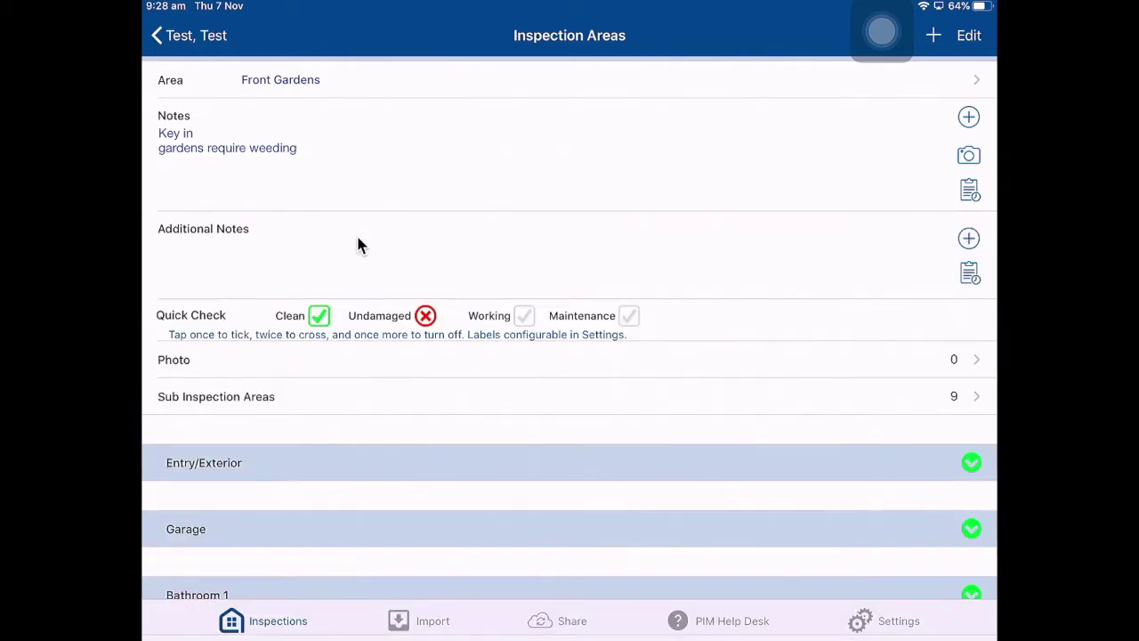
click(359, 245)
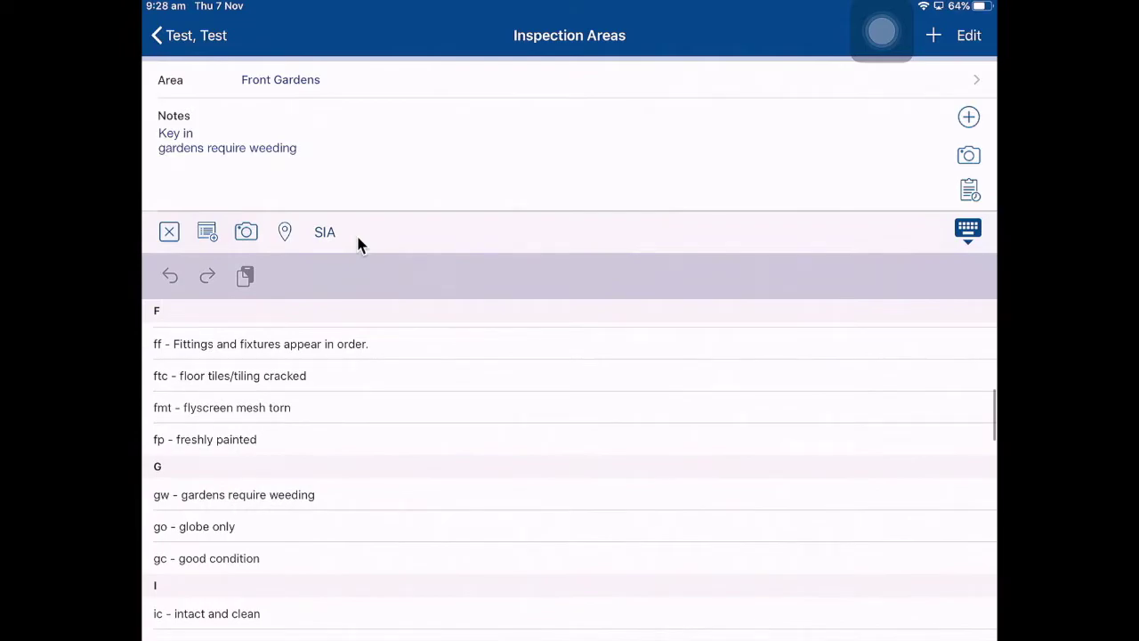
click(359, 244)
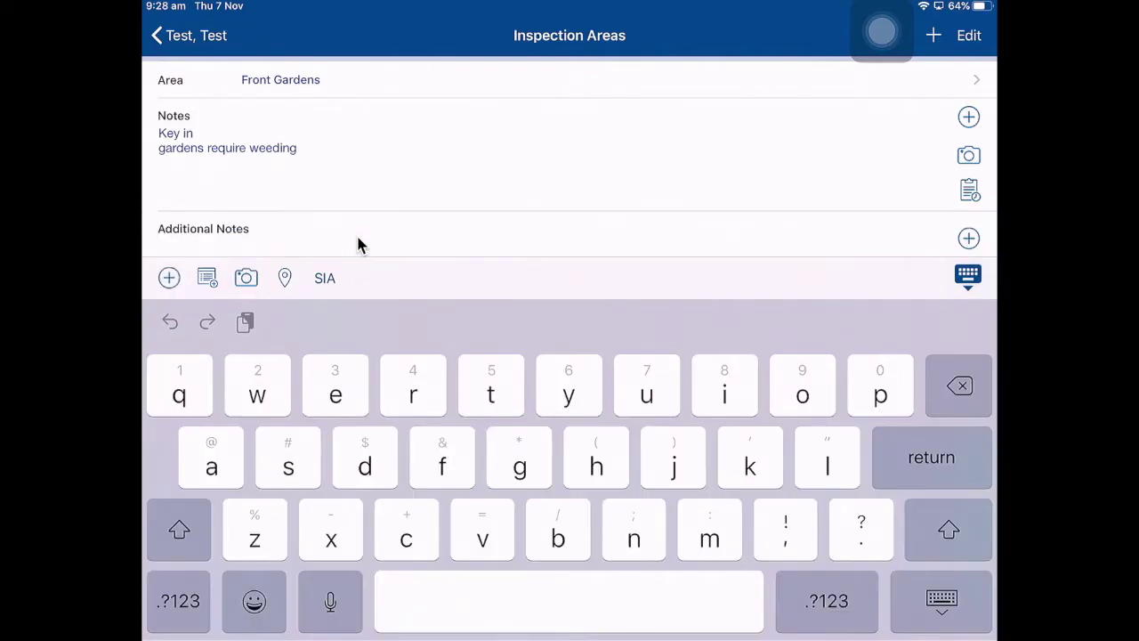
key(Return)
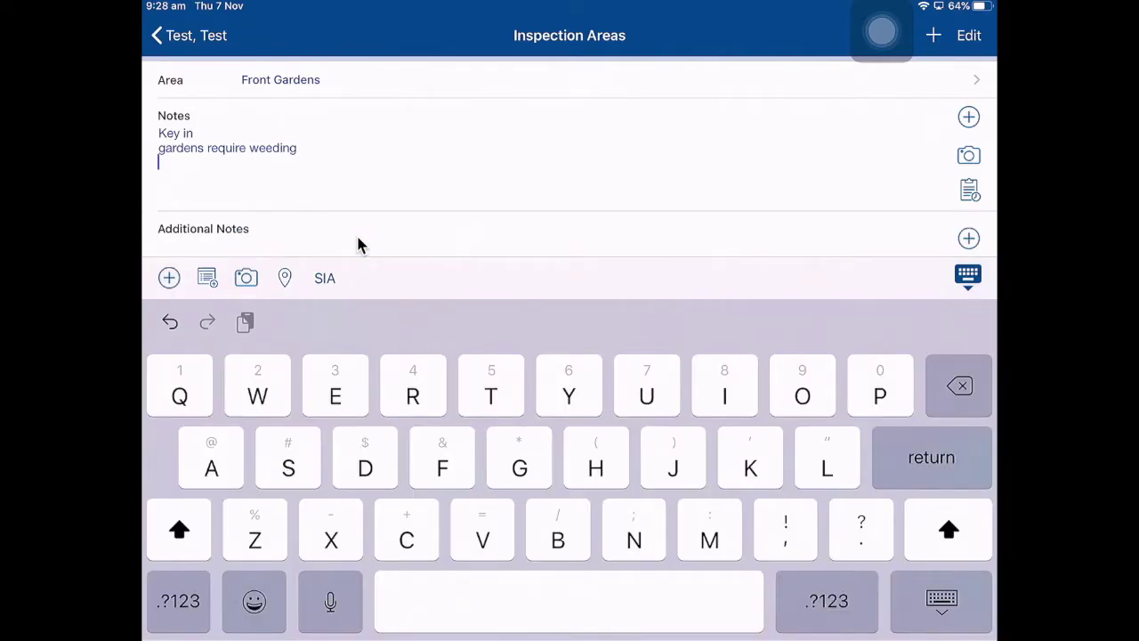
click(330, 602)
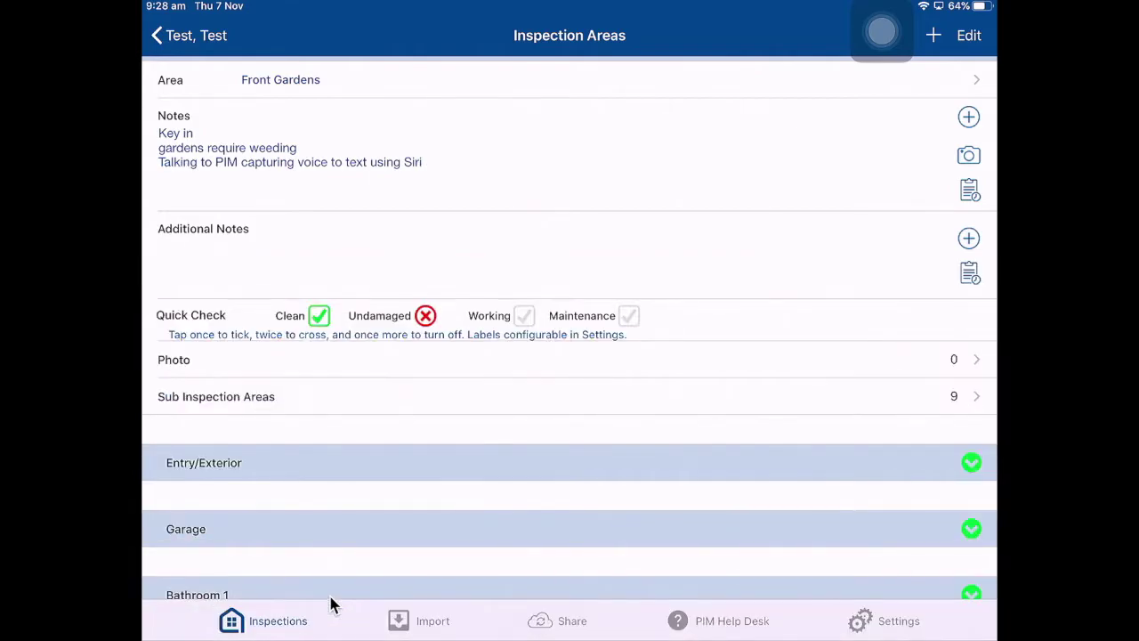
click(241, 267)
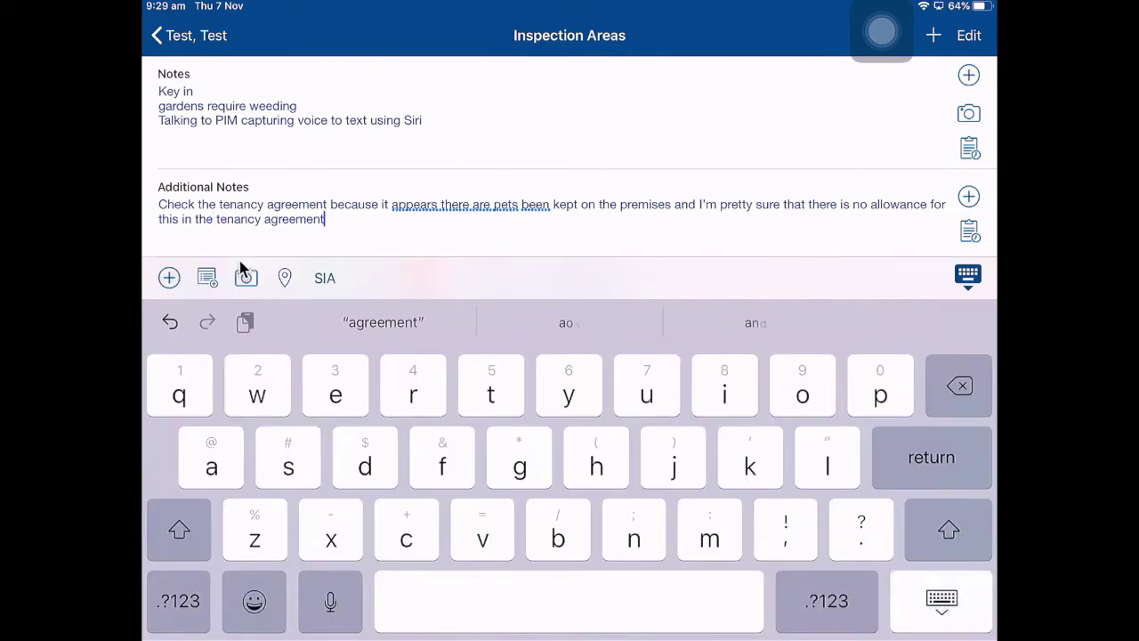
click(941, 600)
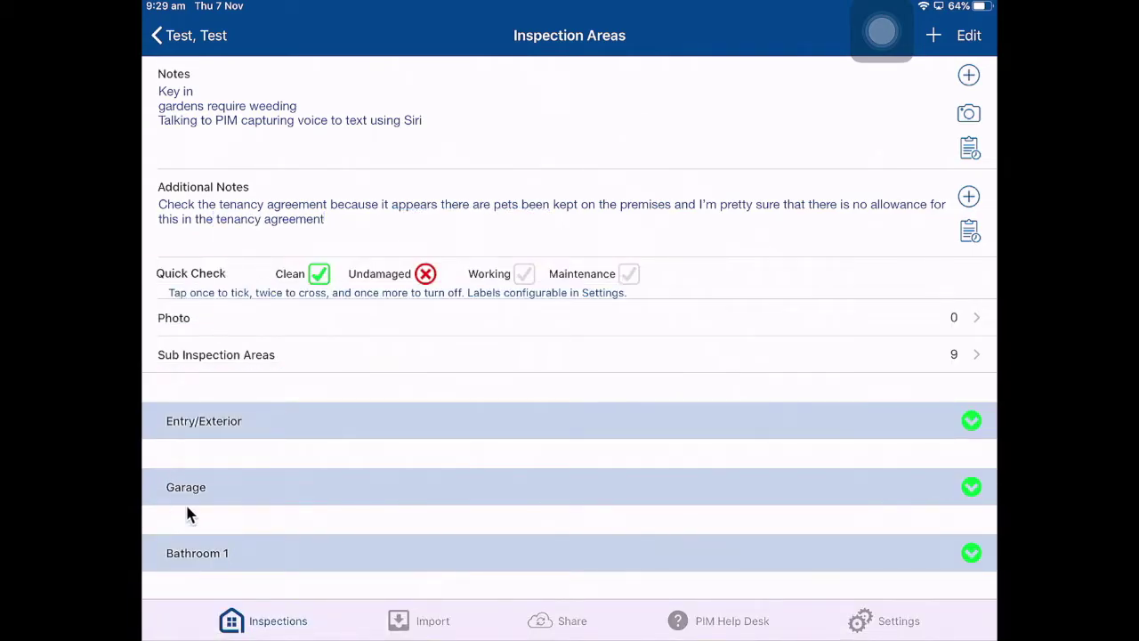
Step: Take a Front Gardens photo with a short note, then go back to the inspection details
click(210, 322)
key(Return)
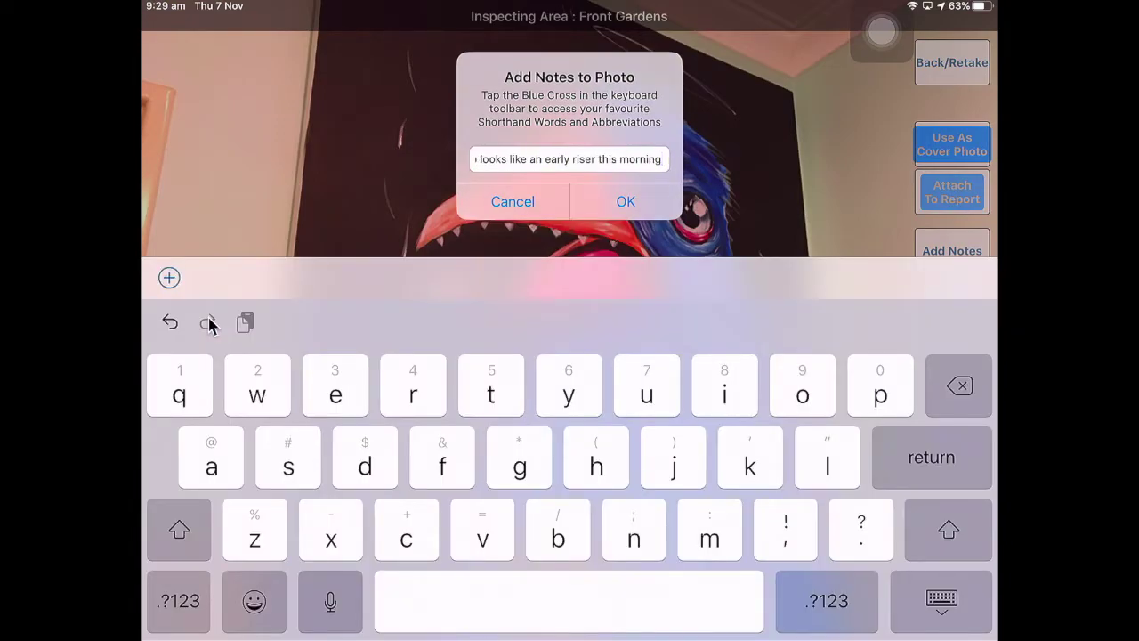
key(Return)
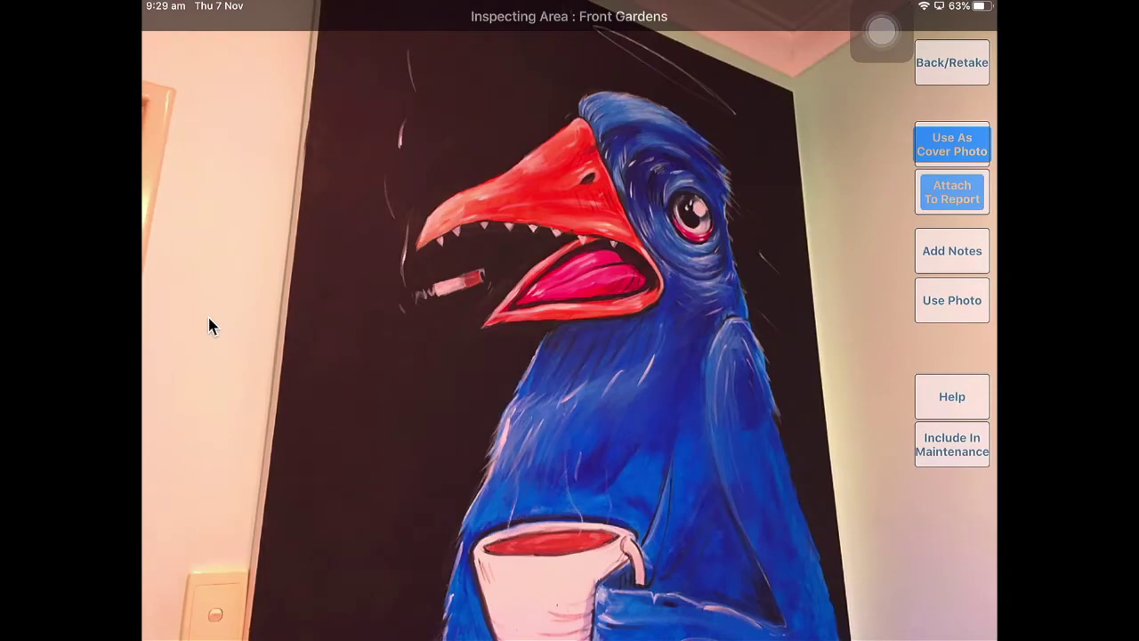
key(Return)
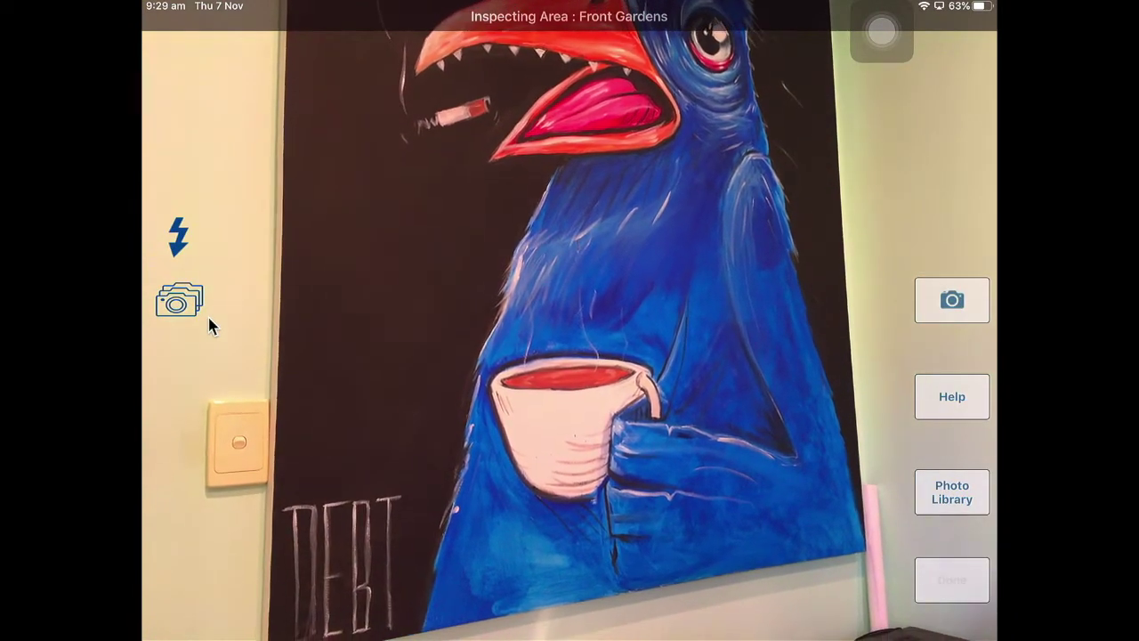
key(Return)
key(Escape)
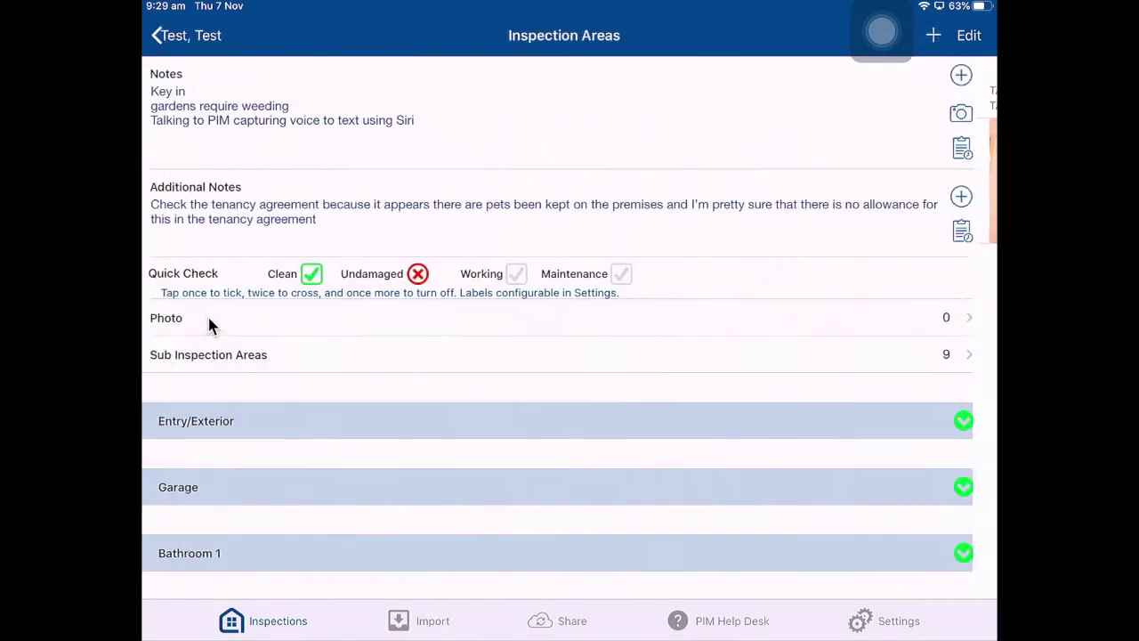
key(Escape)
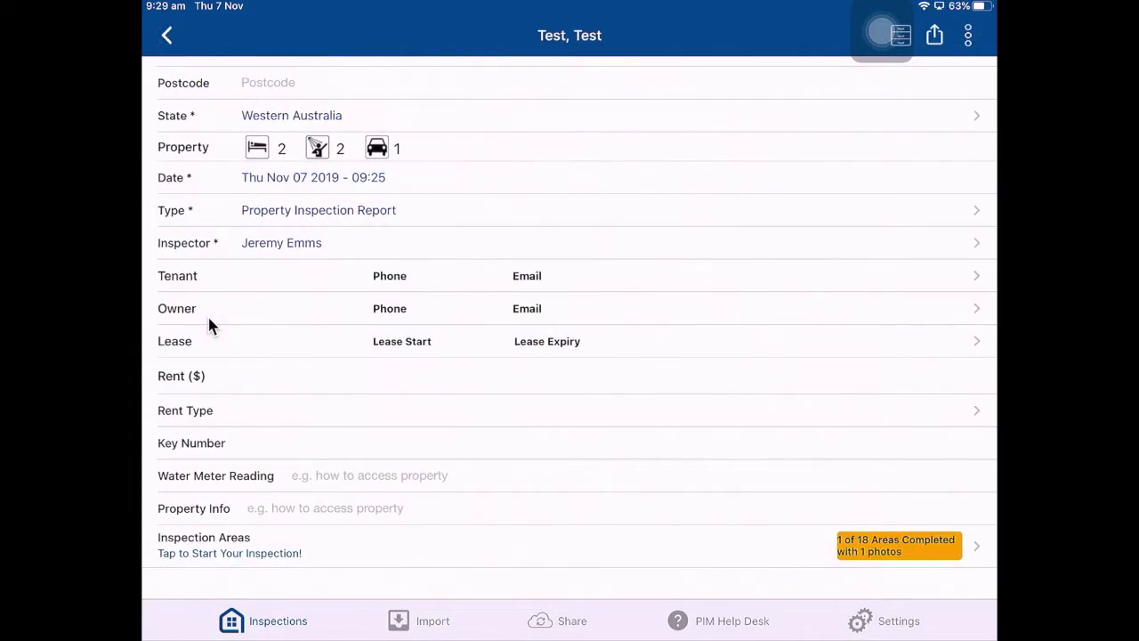
Step: Take three Entry/Exterior photos in a row using multi-photo mode
key(Return)
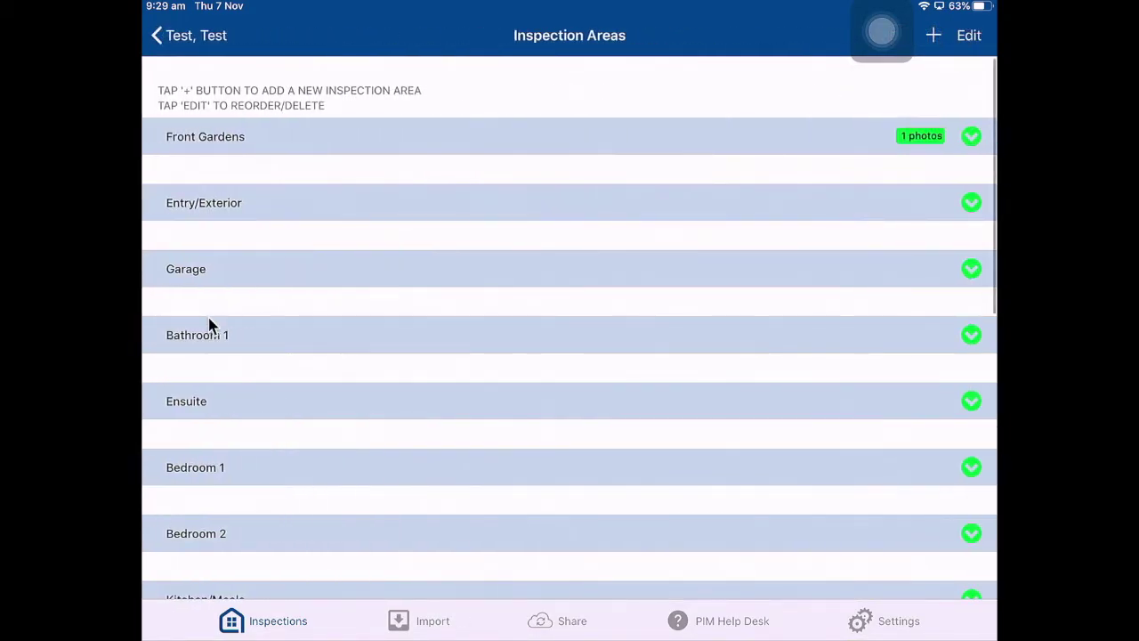
scroll(209, 322, down, 2)
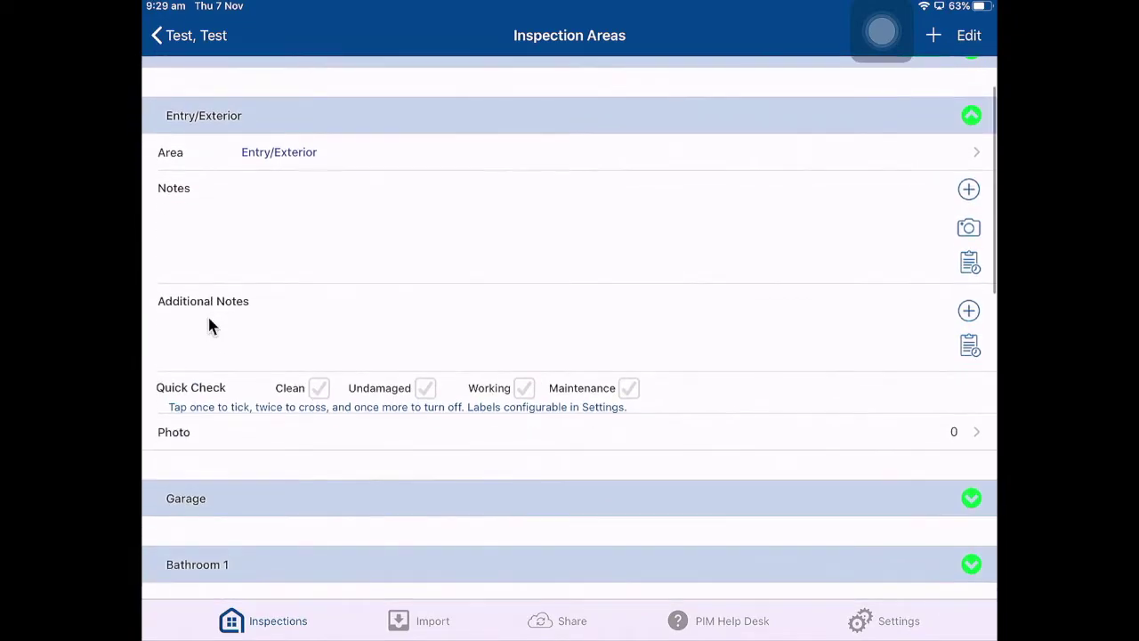
key(Return)
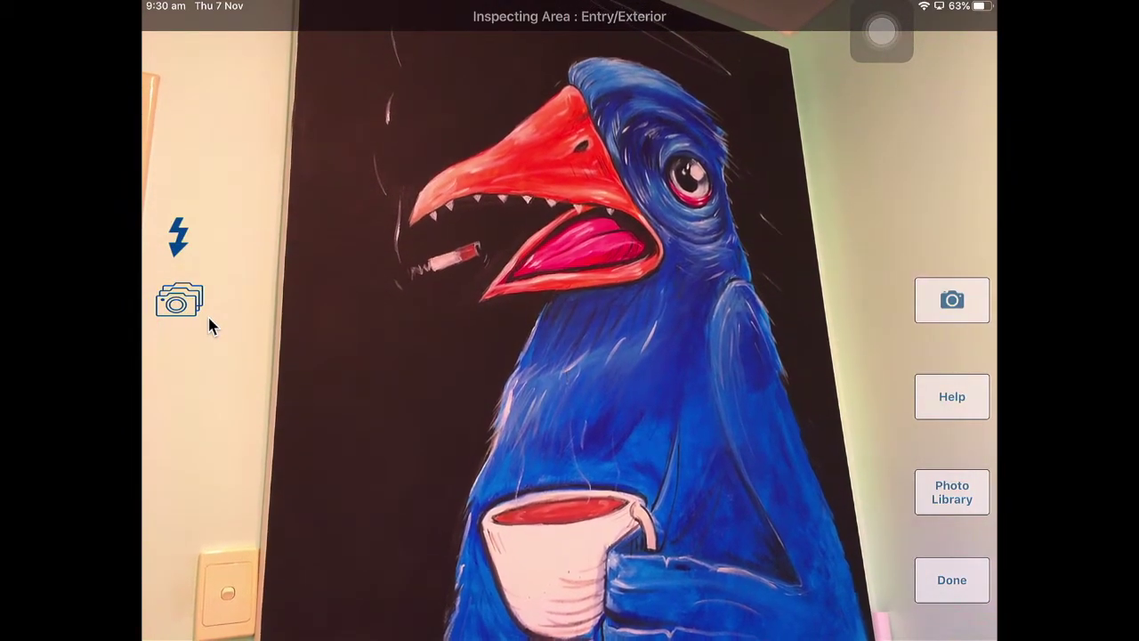
click(208, 317)
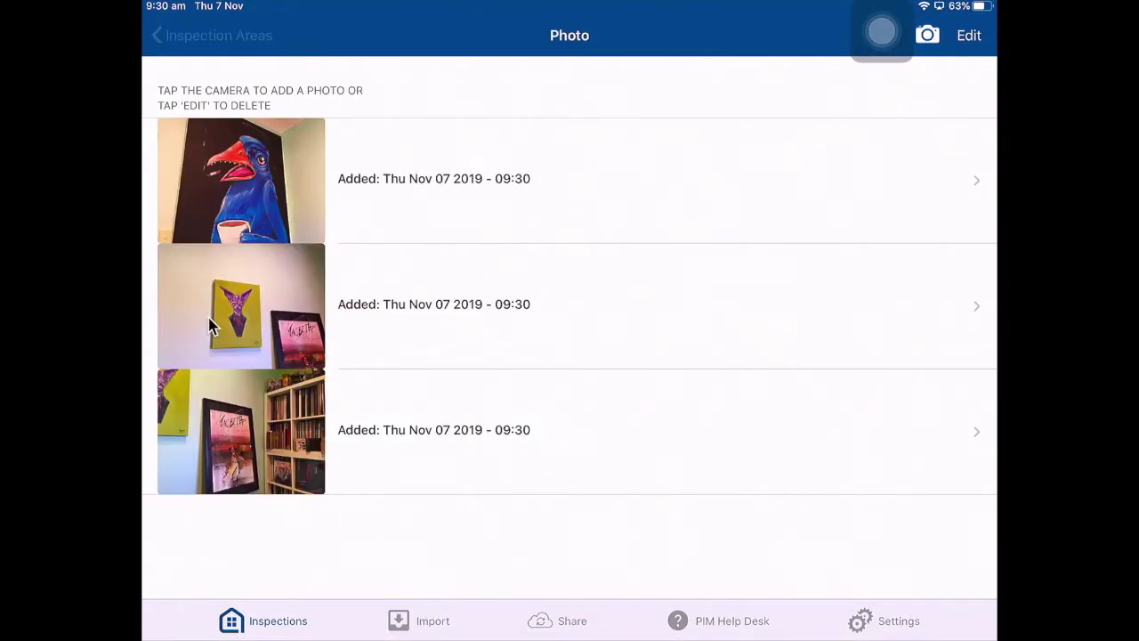
scroll(209, 322, down, 3)
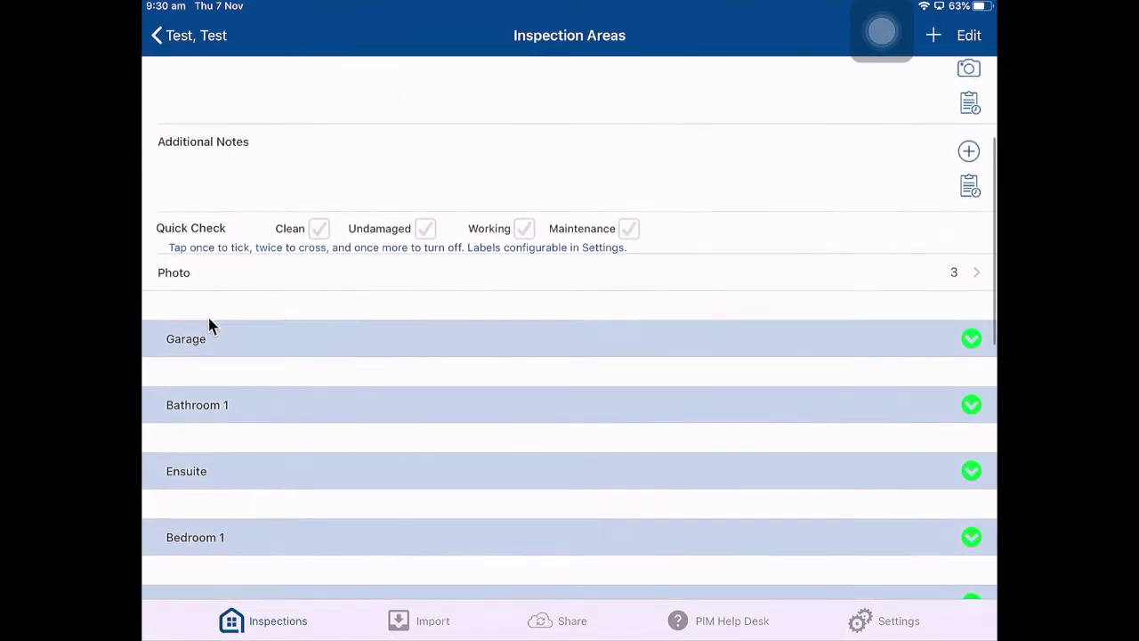
scroll(209, 322, up, 5)
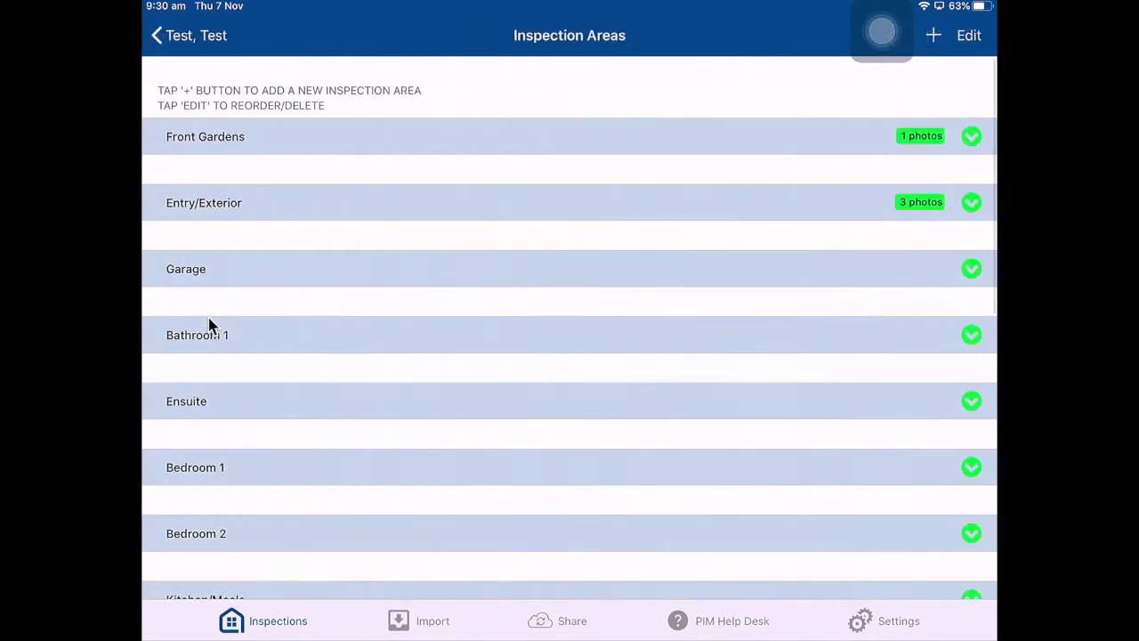
Step: Enter 'Aok' in the Our Summary notes
scroll(209, 322, down, 3)
scroll(209, 322, down, 6)
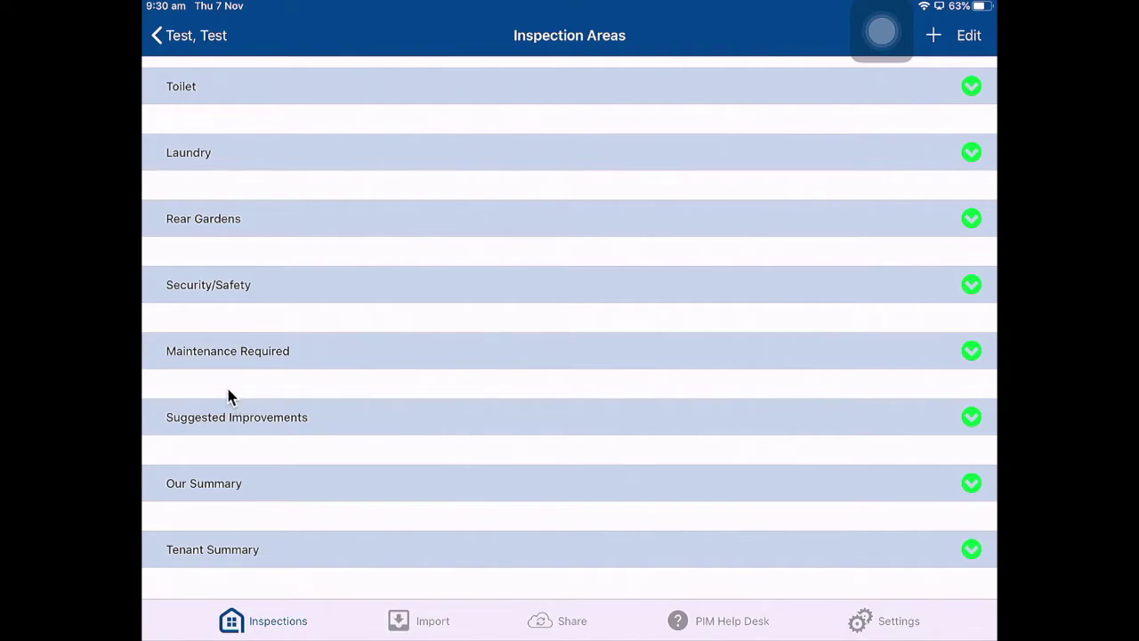
click(213, 492)
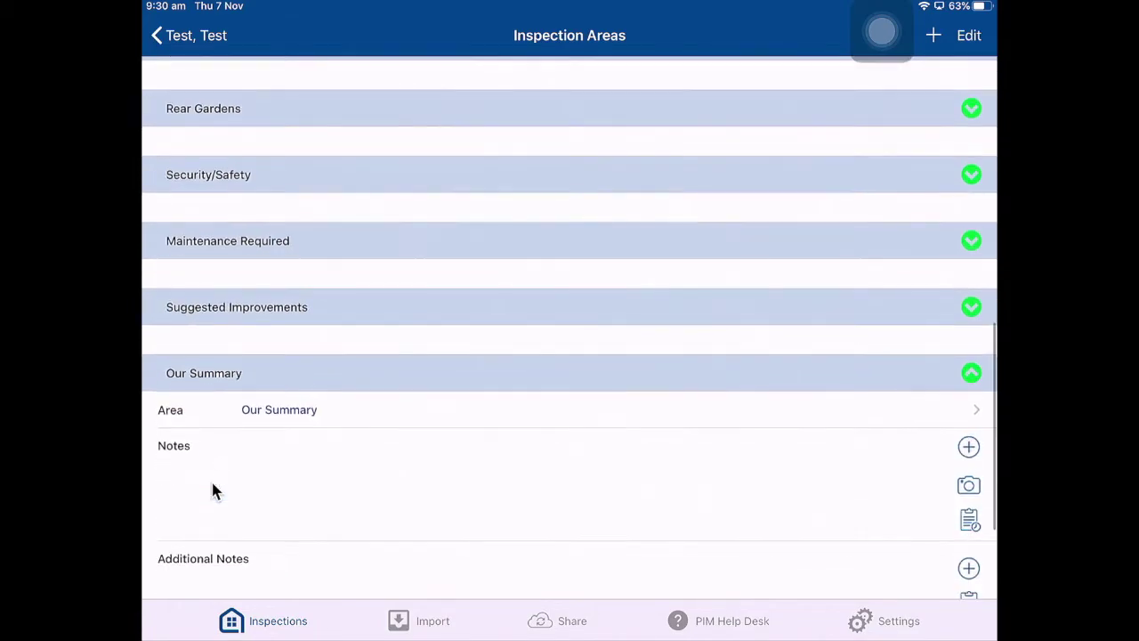
click(213, 487)
text(Ao)
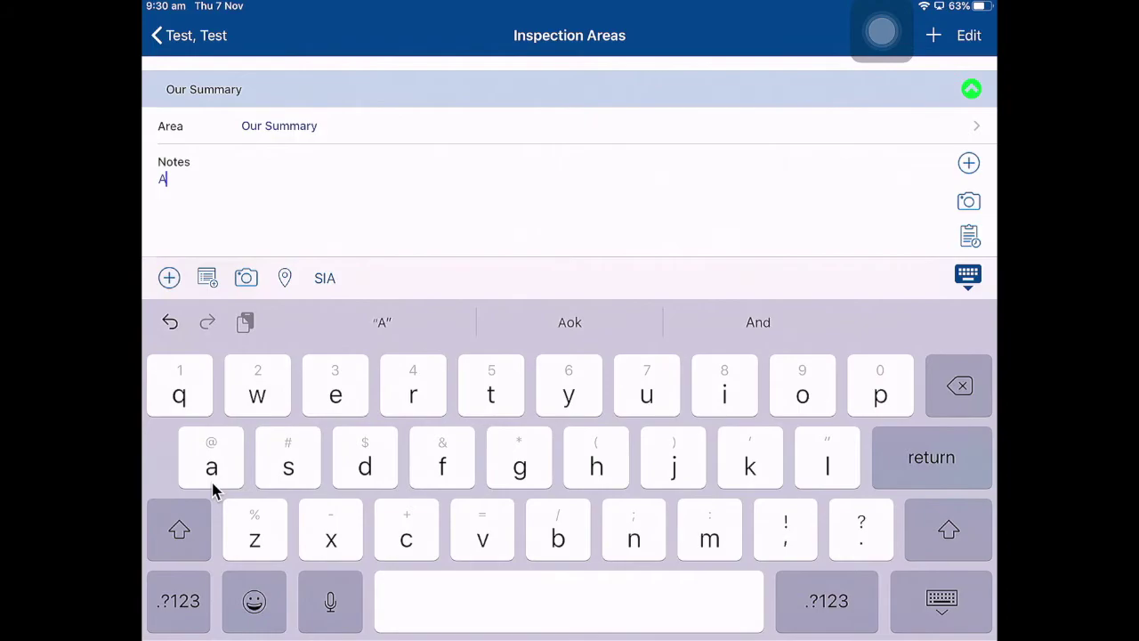
text(k)
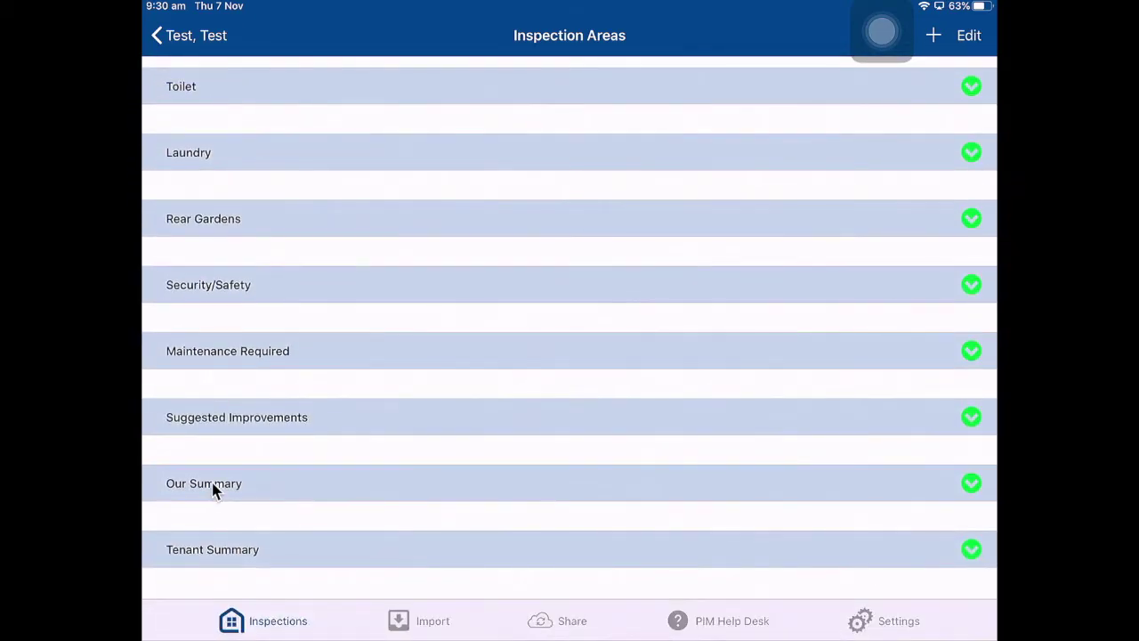
Step: Add the note 'Fencing needs repair/replacing' to Maintenance Required
click(212, 485)
click(213, 486)
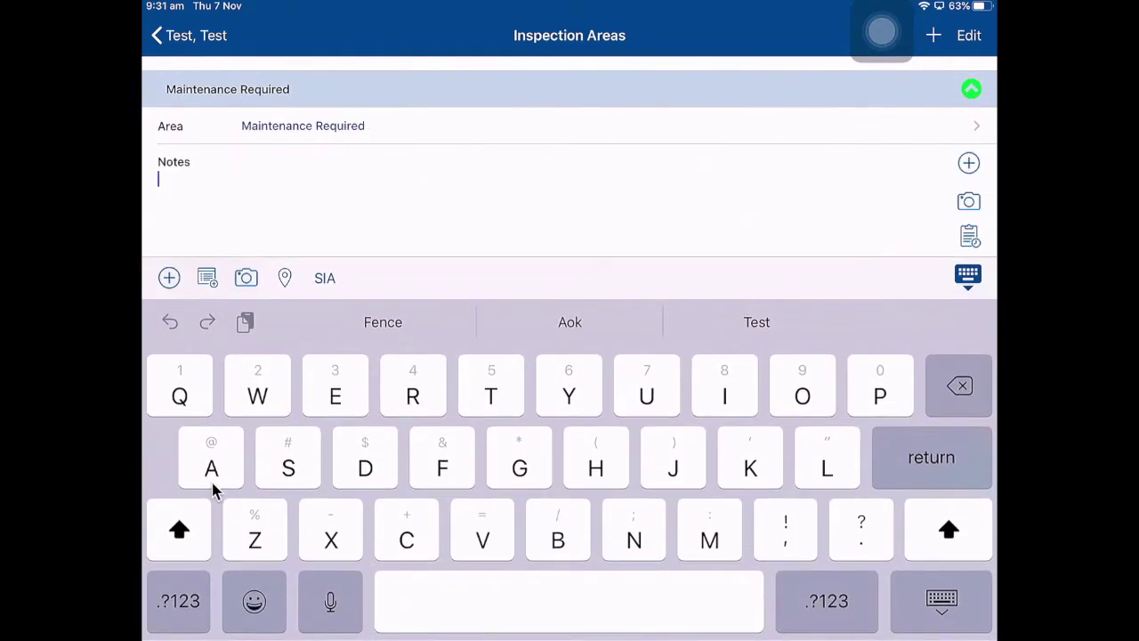
text(Fence)
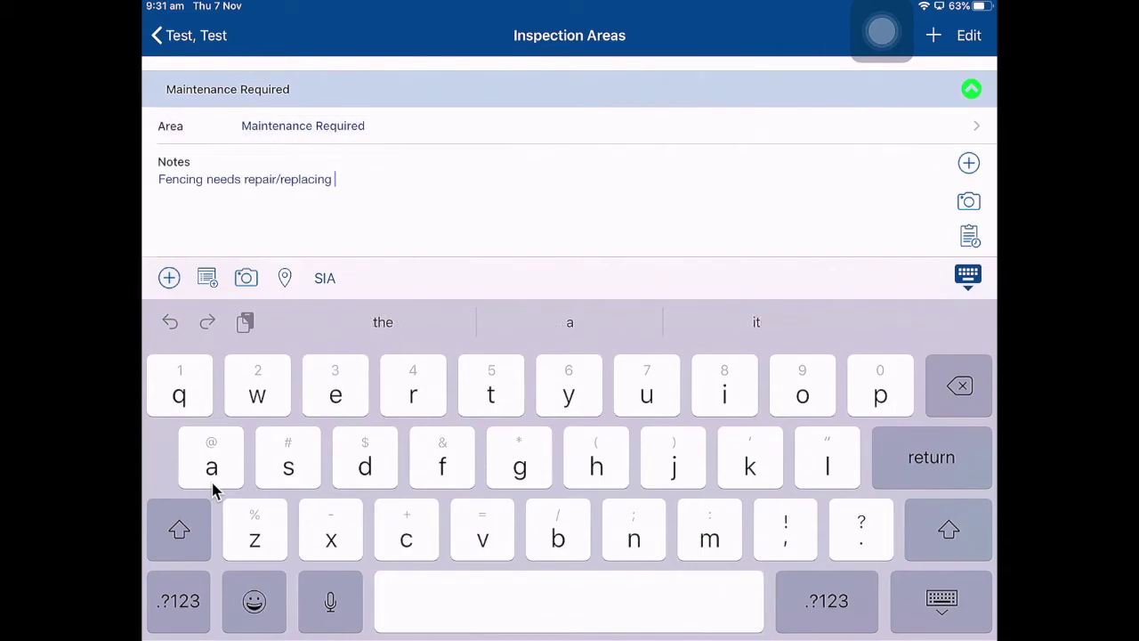
scroll(212, 489, up, 5)
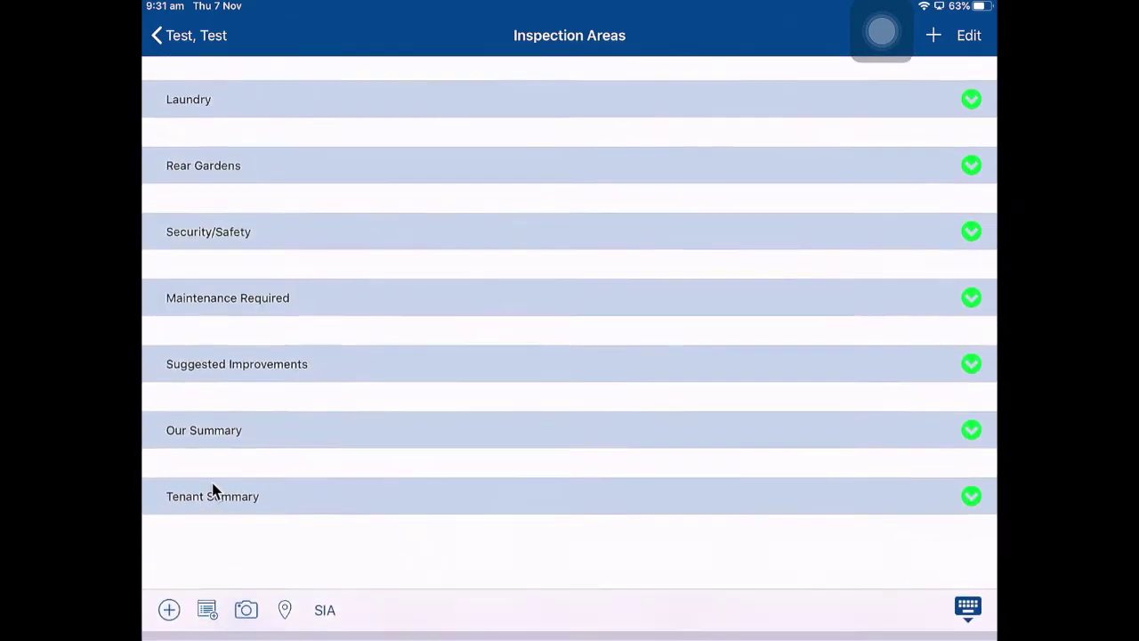
scroll(212, 490, down, 4)
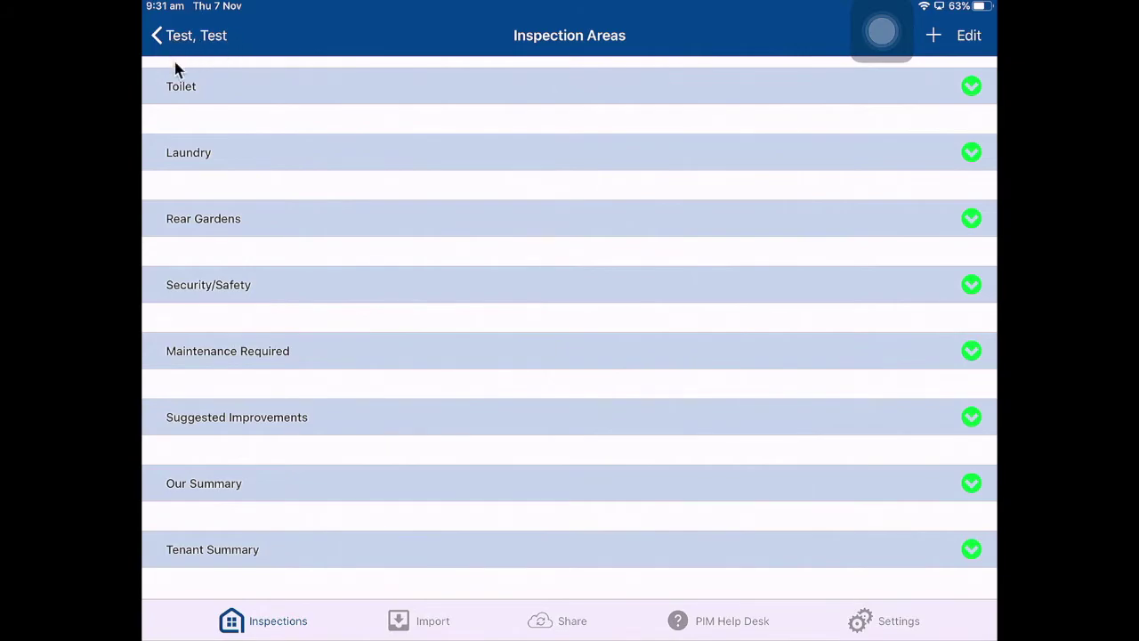
Step: Submit the Test, Test inspection and open the emailed Routine Inspection Report
click(189, 37)
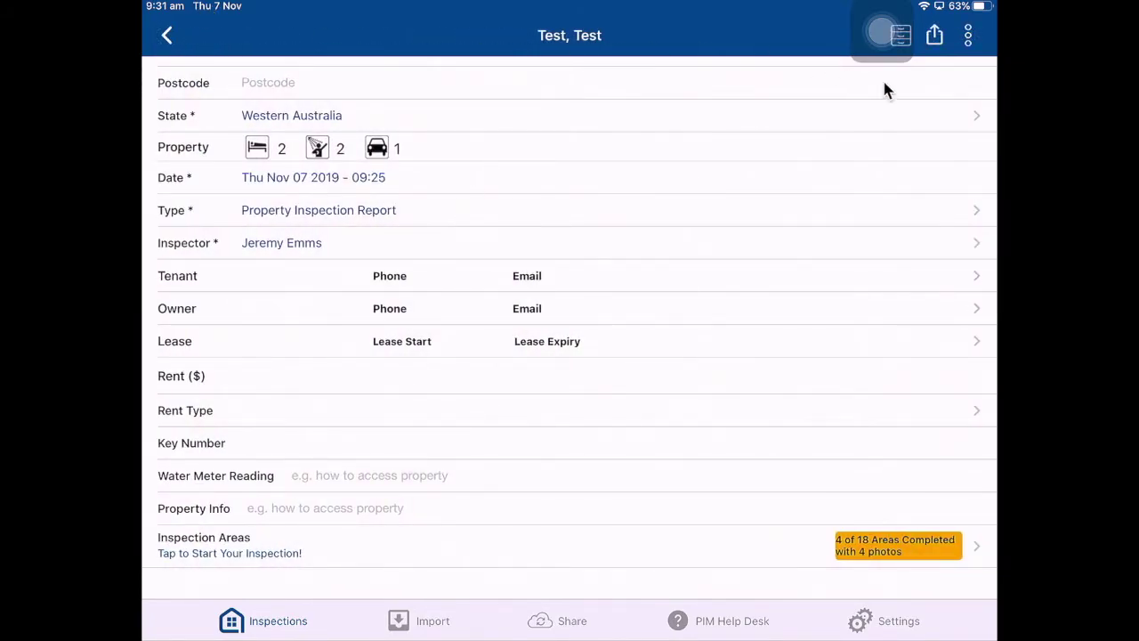
click(942, 40)
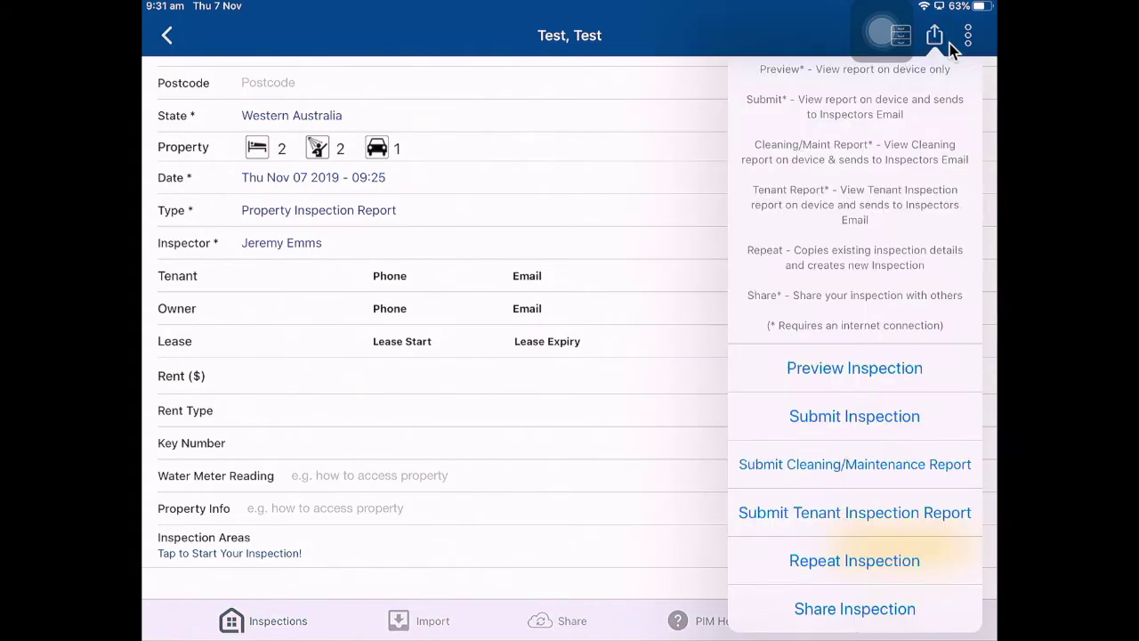
click(786, 380)
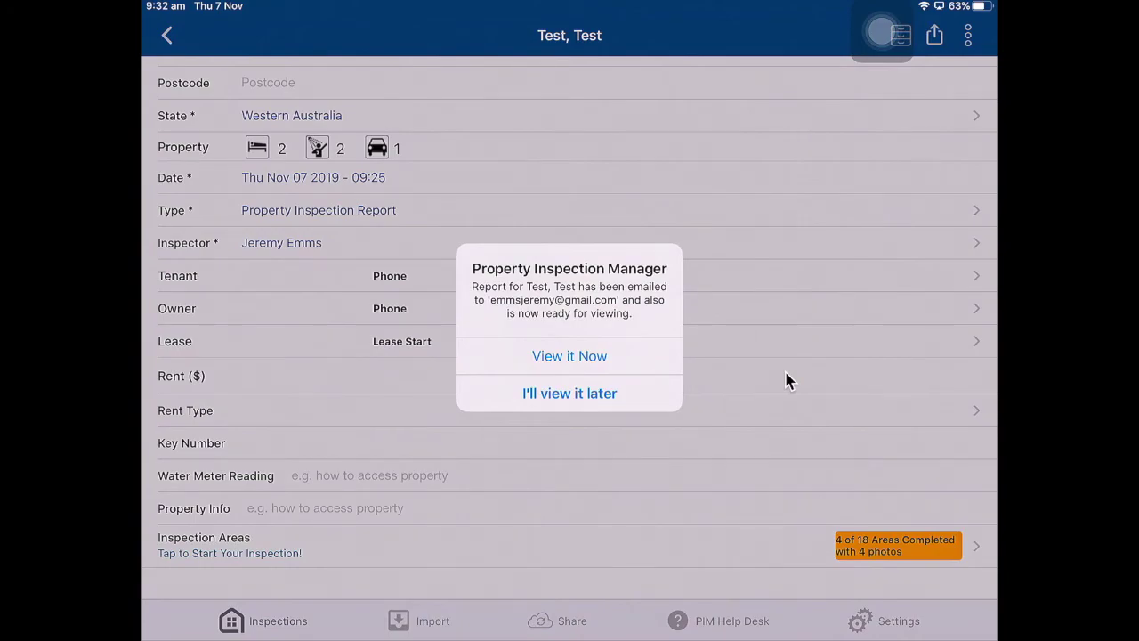
click(570, 355)
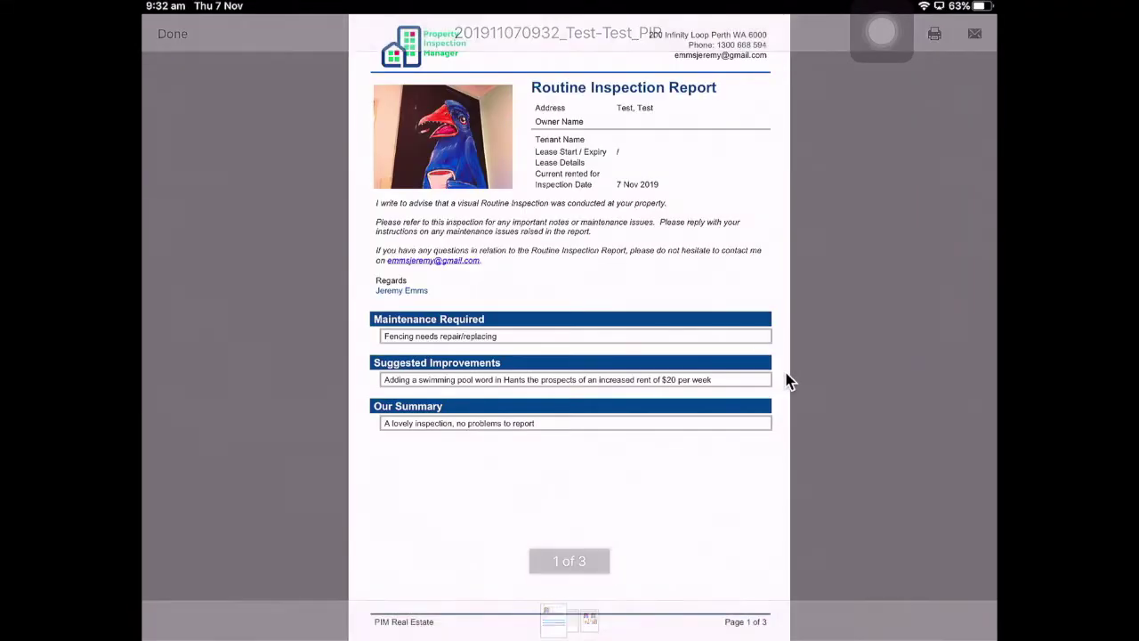
Step: Zoom in and out on the Routine Inspection Report's pages, page ahead to the Photos page, then close it
double_click(787, 375)
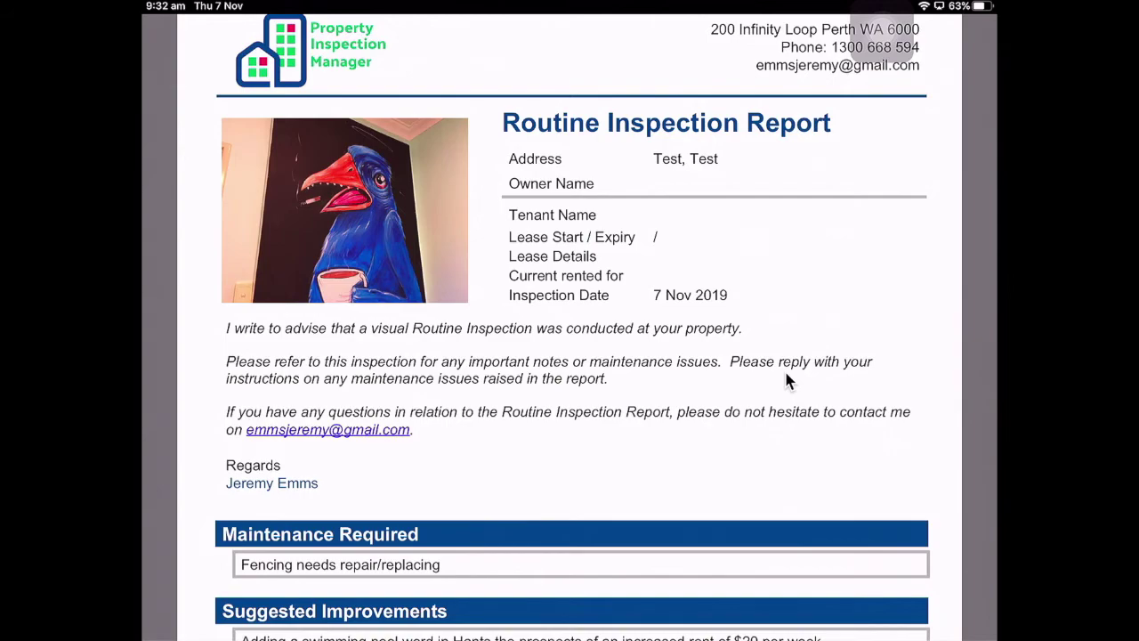
double_click(786, 375)
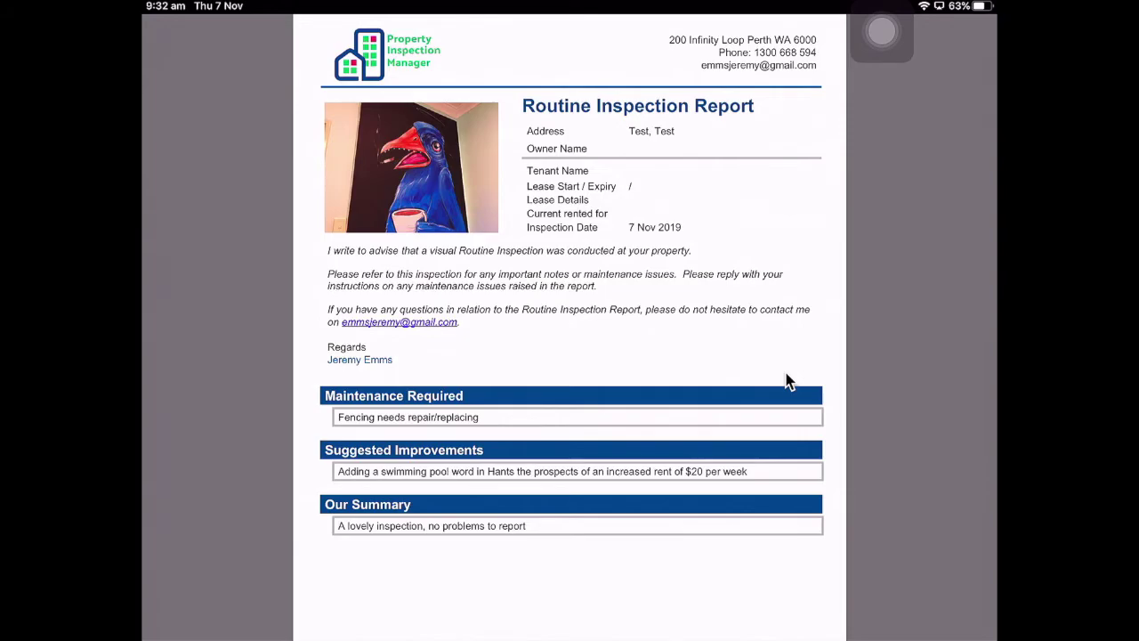
double_click(786, 381)
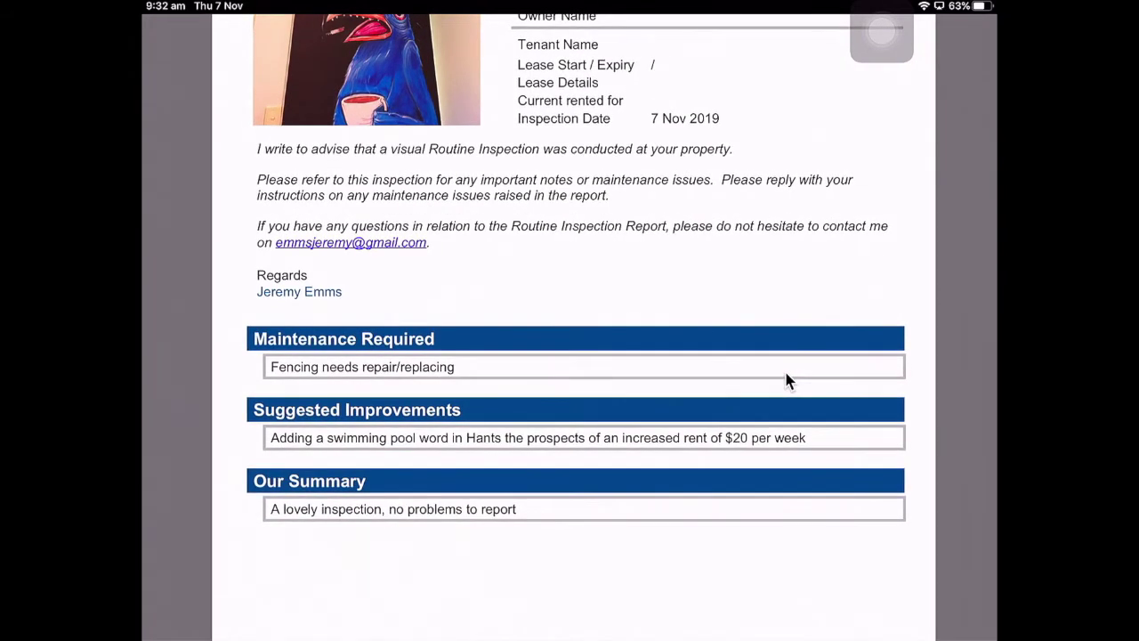
double_click(787, 381)
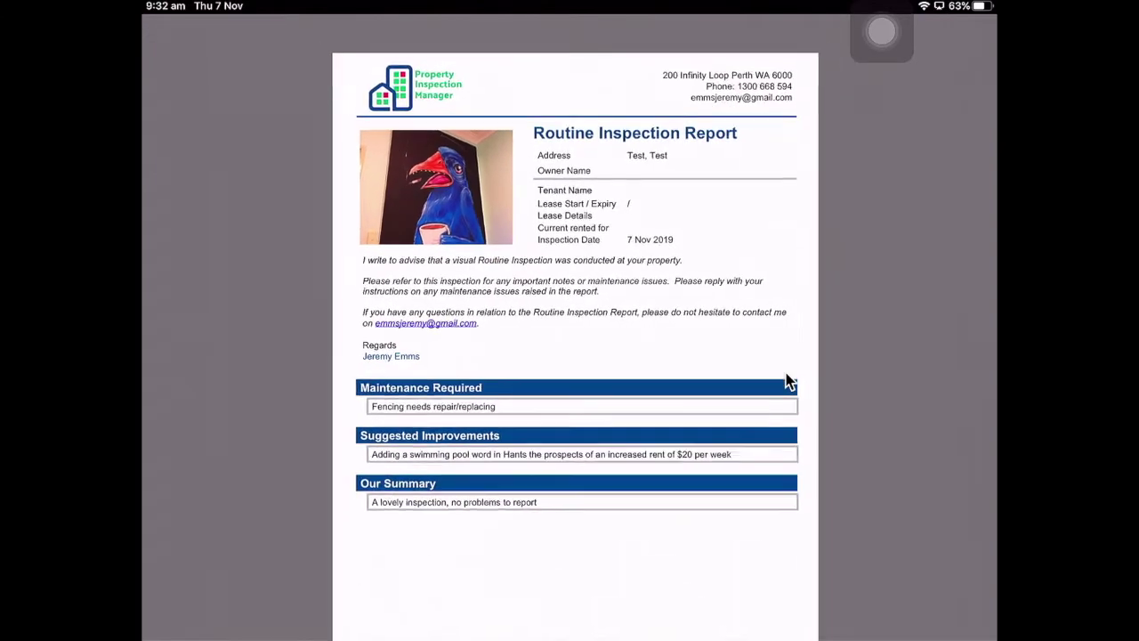
scroll(786, 381, down, 5)
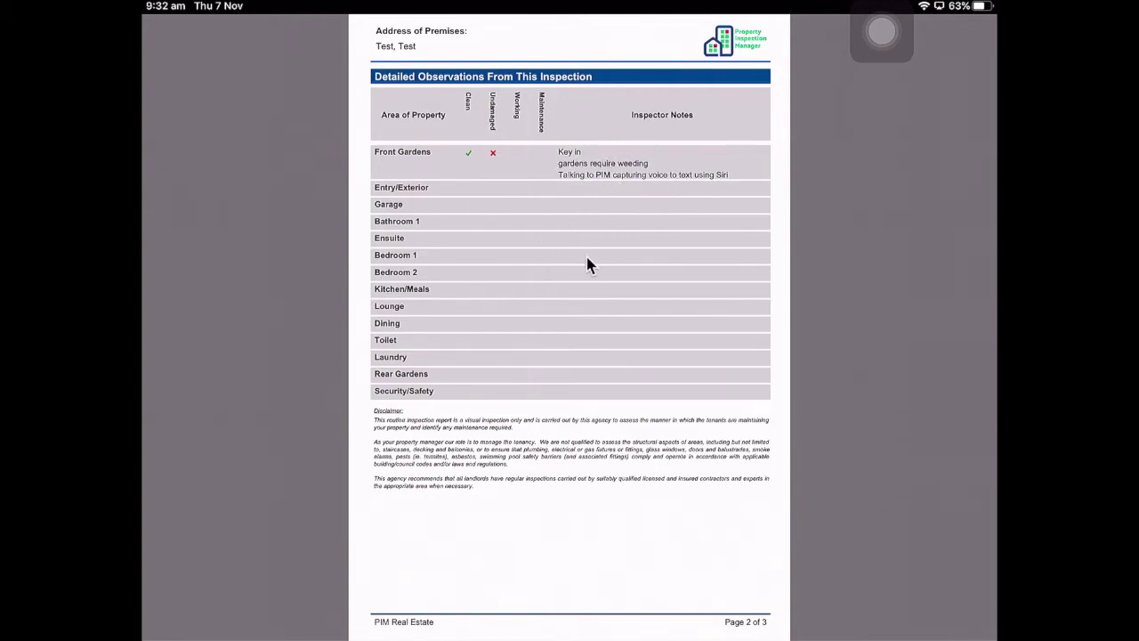
key(Right)
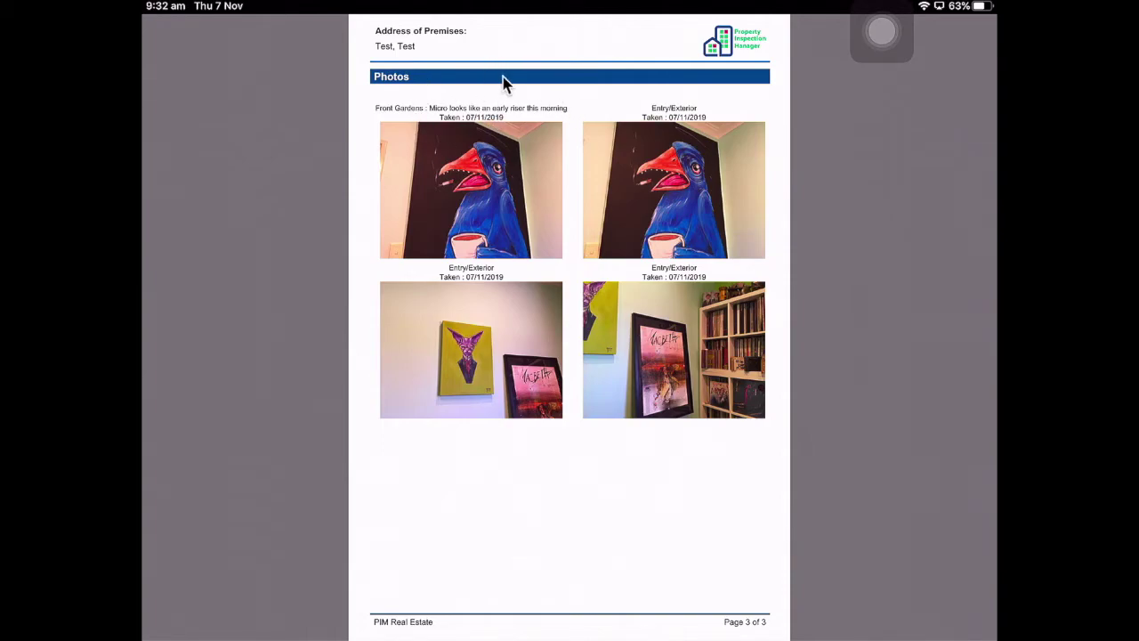
click(461, 142)
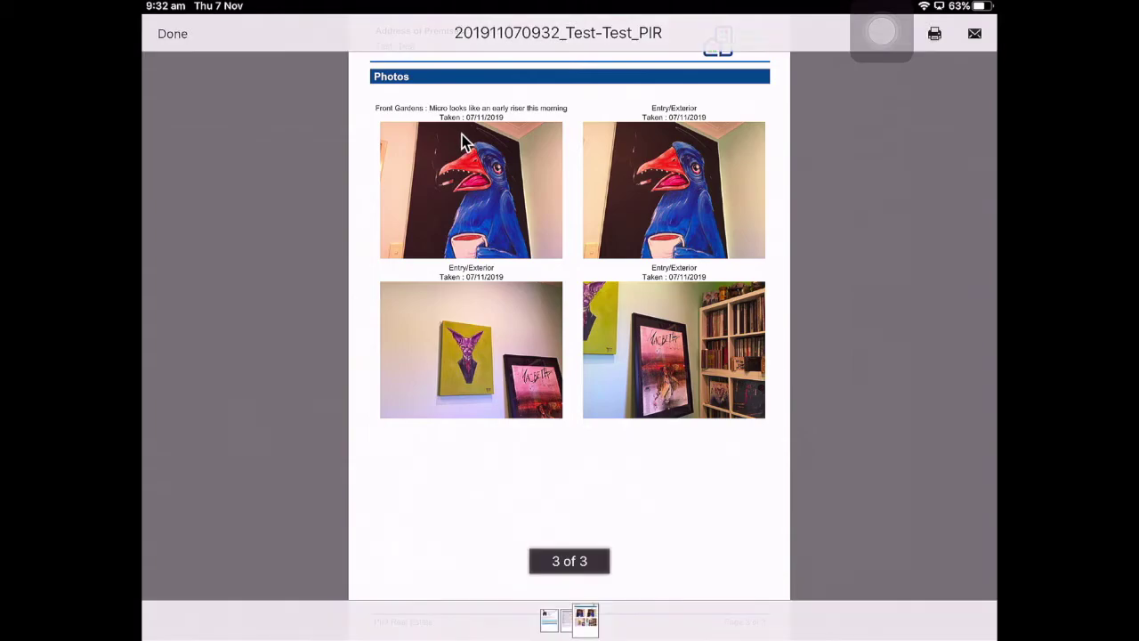
key(Escape)
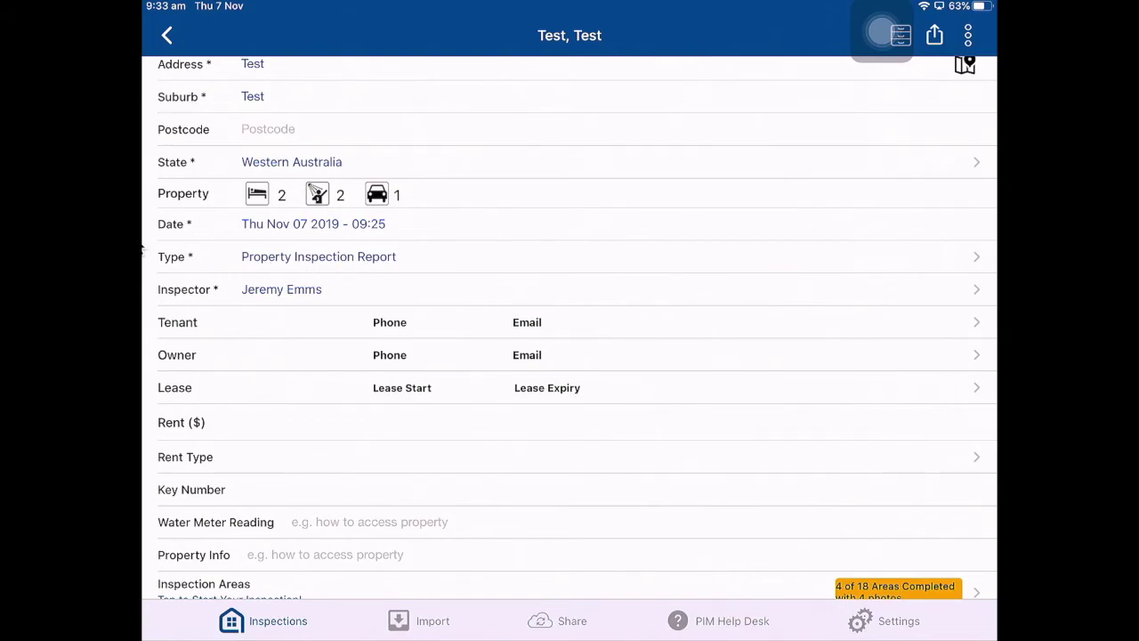
Step: Set the inspection type to Property Condition Report and submit the inspection
click(273, 260)
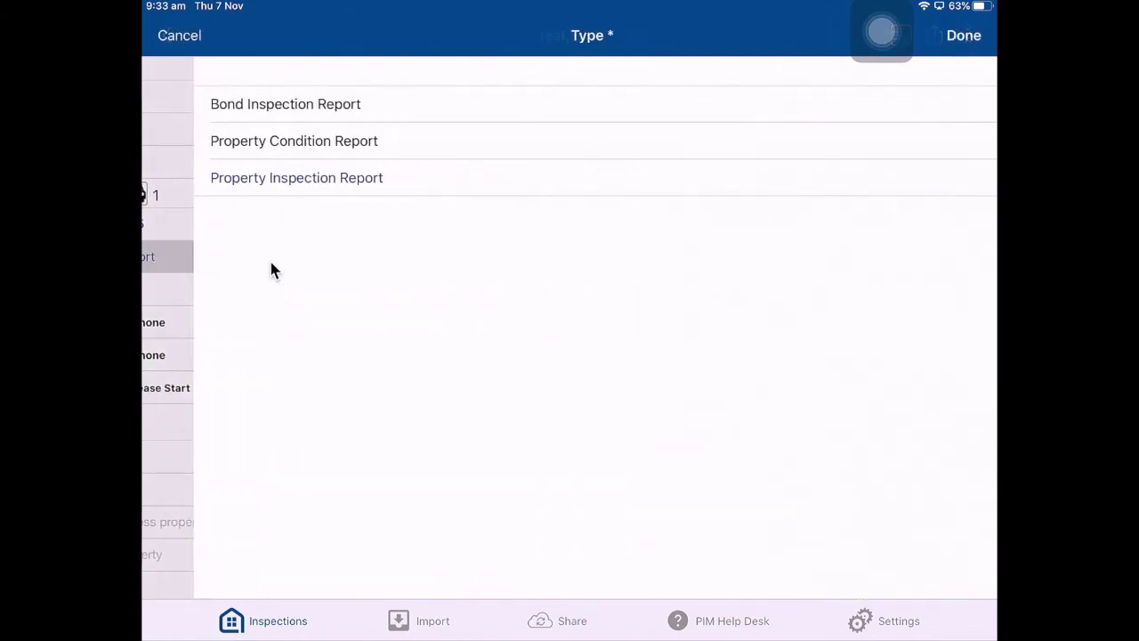
click(267, 140)
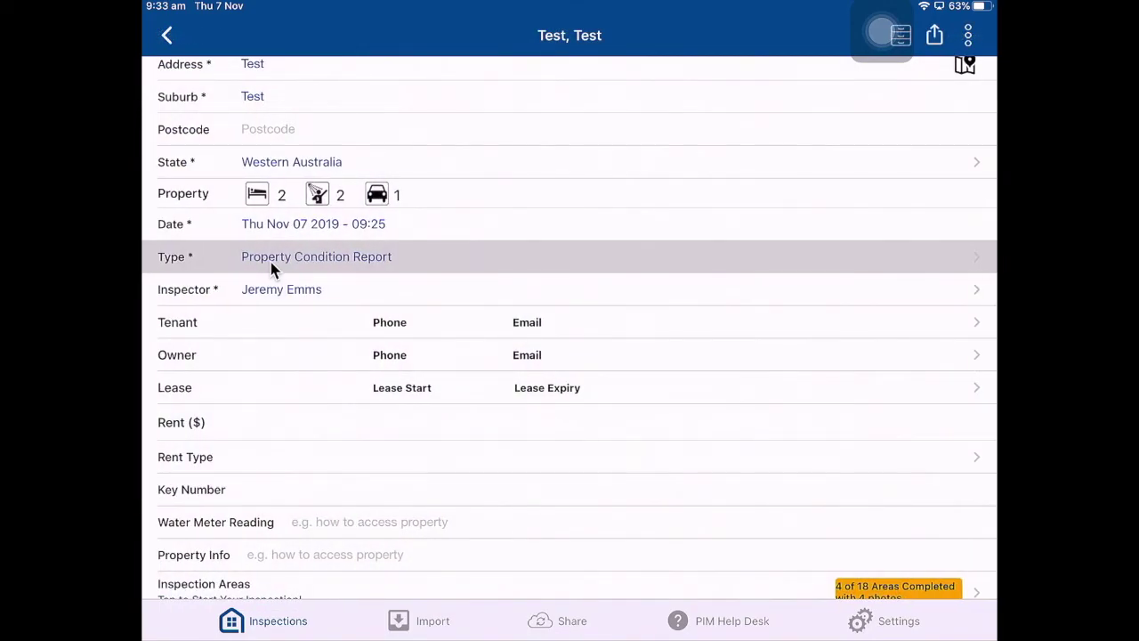
click(935, 35)
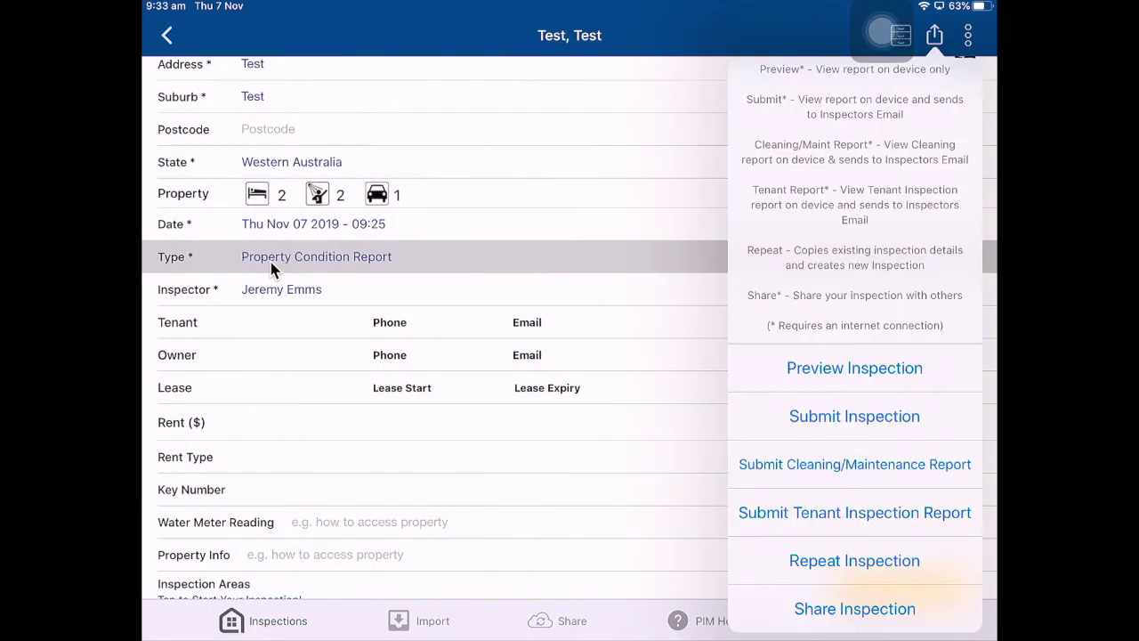
click(273, 267)
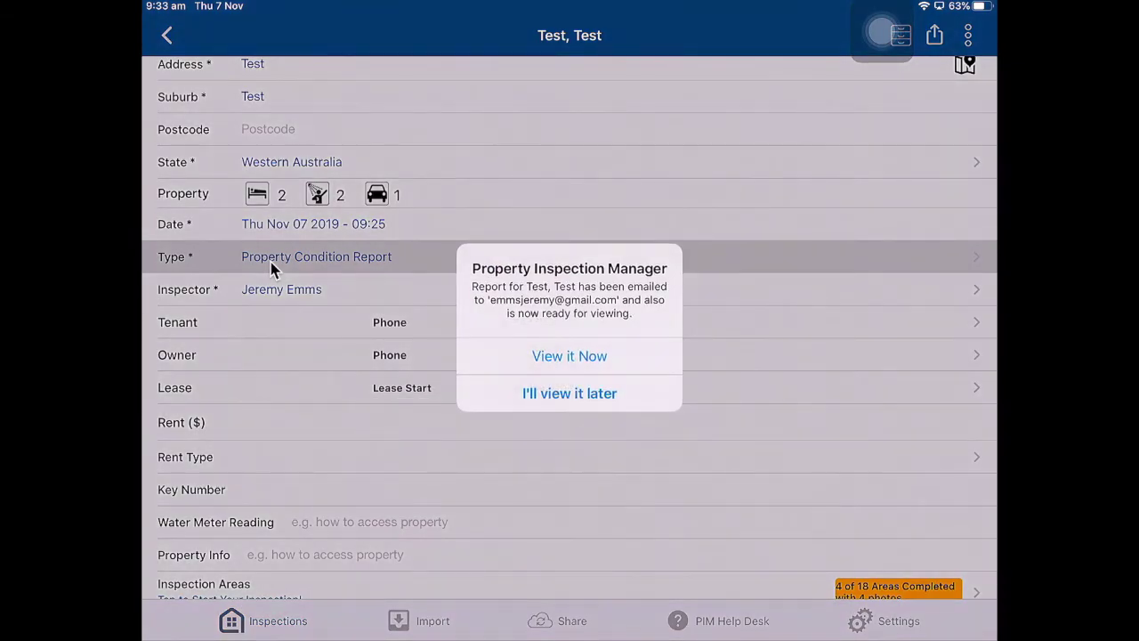
Step: Open the emailed condition report full screen and page through its pages
click(569, 355)
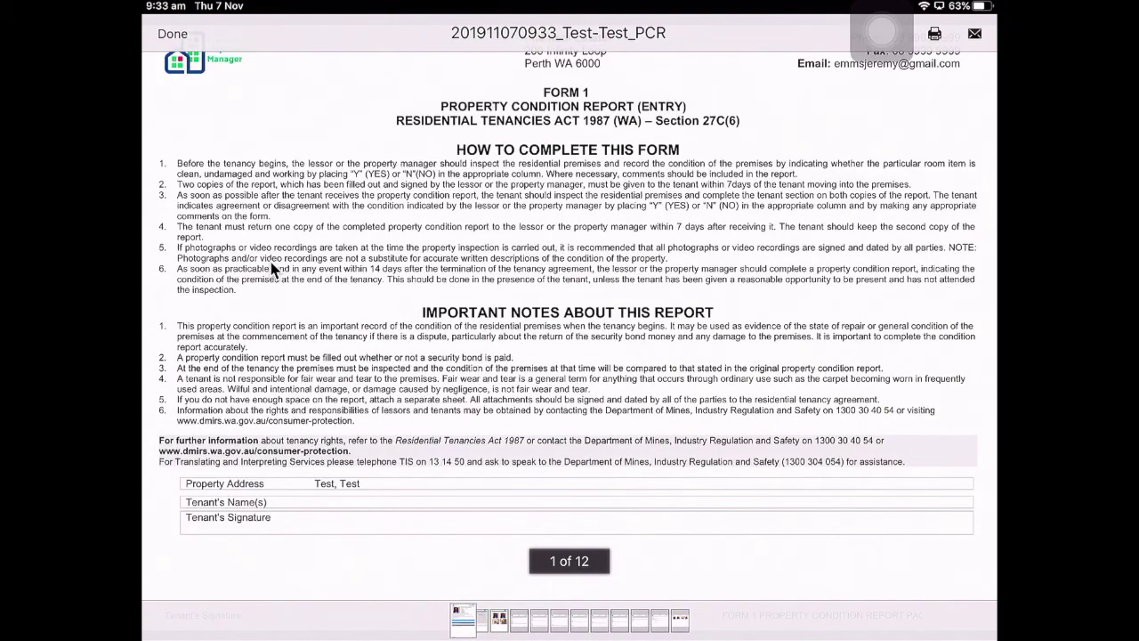
click(273, 270)
scroll(273, 269, right, 5)
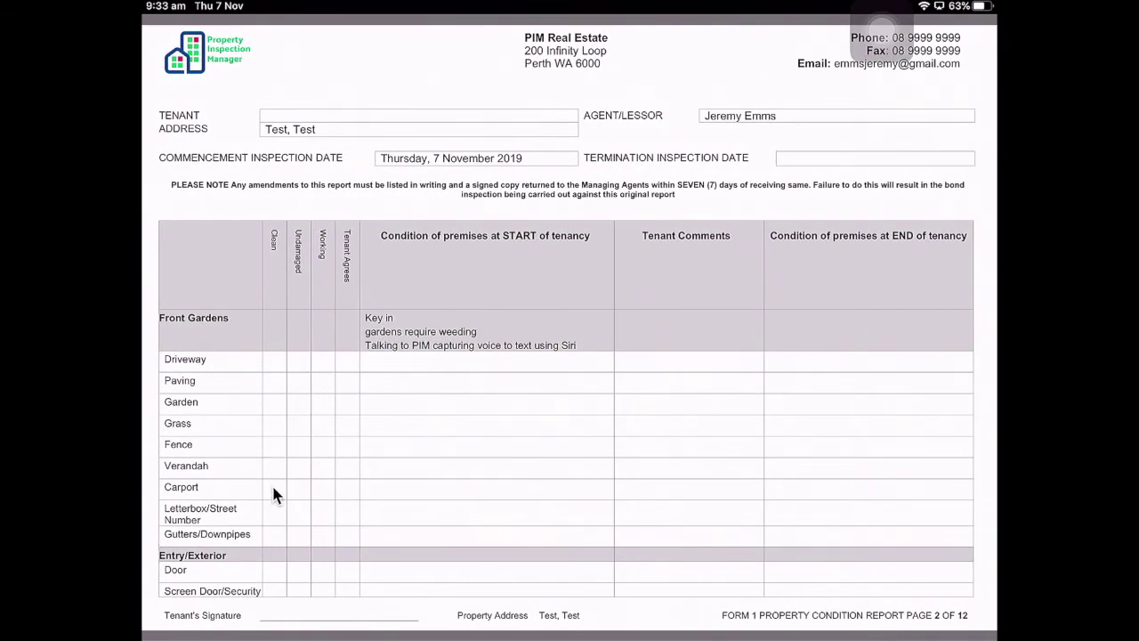
scroll(273, 489, right, 15)
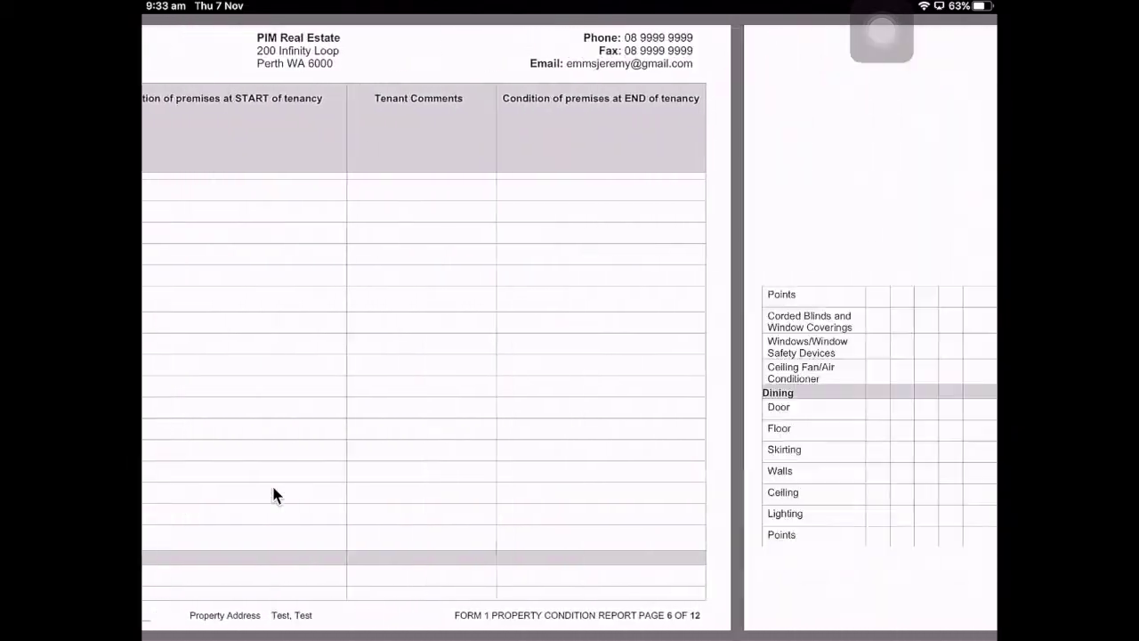
scroll(273, 487, right, 15)
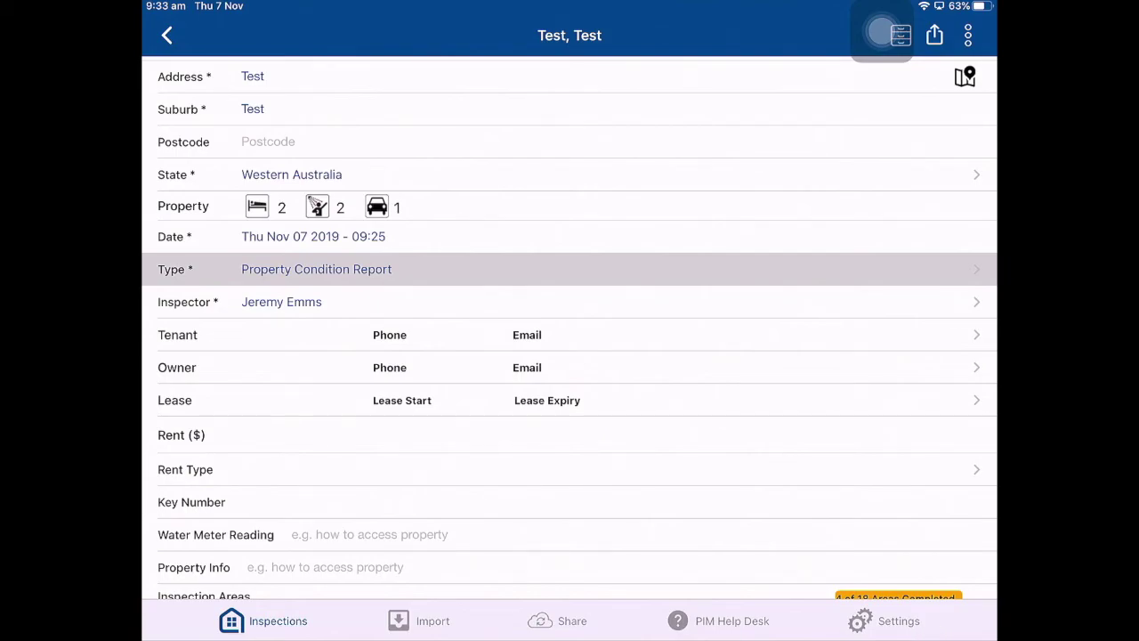
Step: Go to Settings > PIM Admin > Inspectors and open an inspector's report templates, such as WA-PCR-Default.doc
click(899, 621)
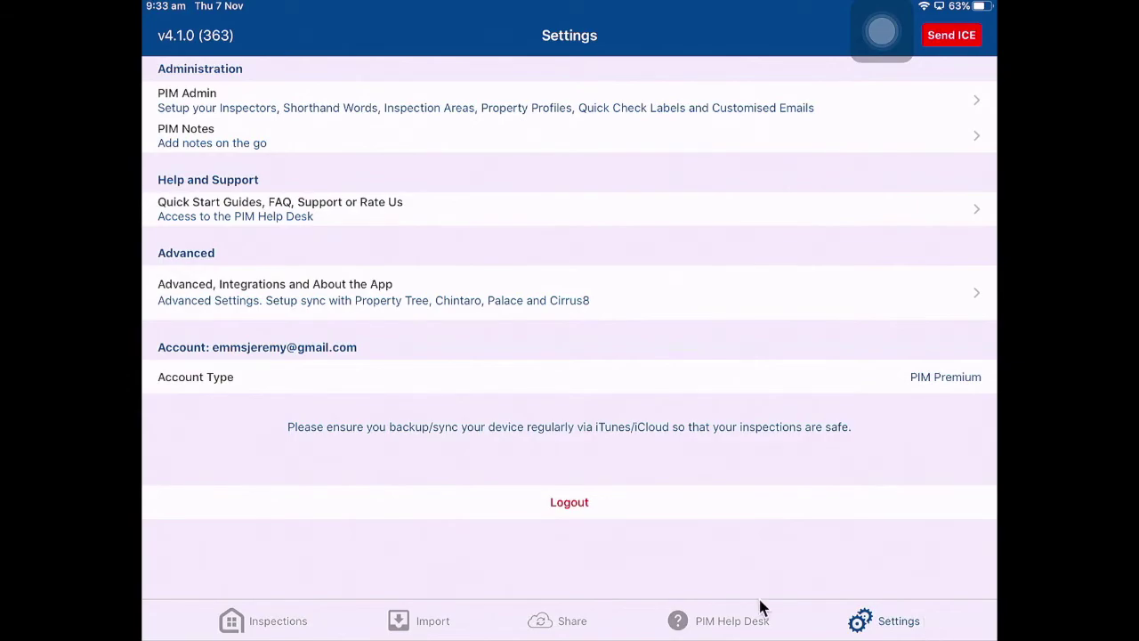
click(250, 114)
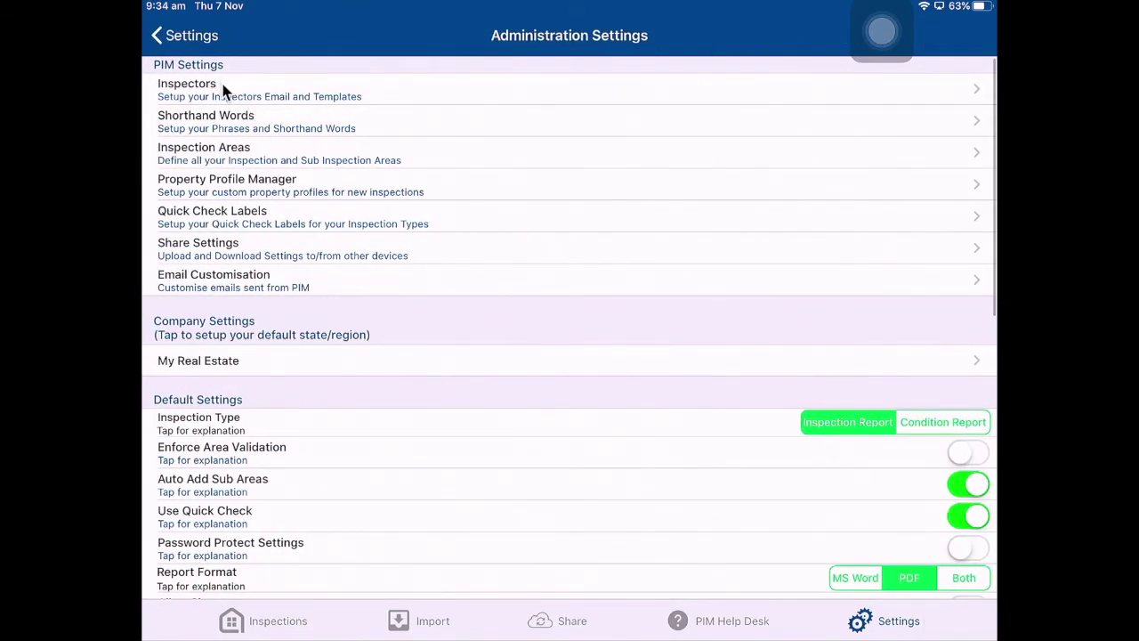
click(222, 86)
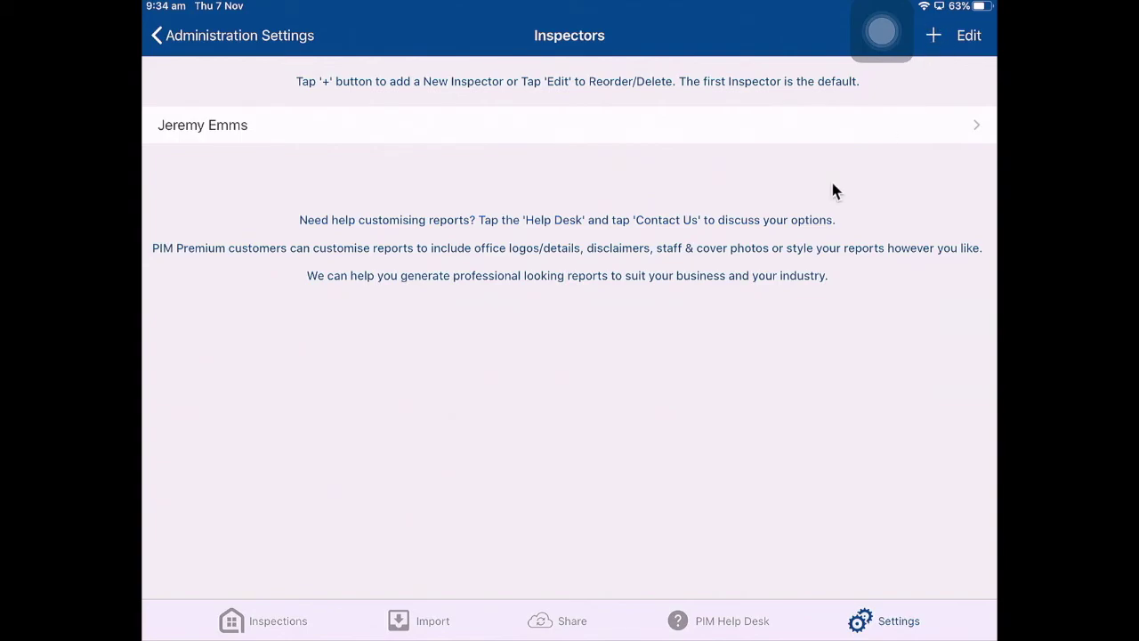
click(834, 124)
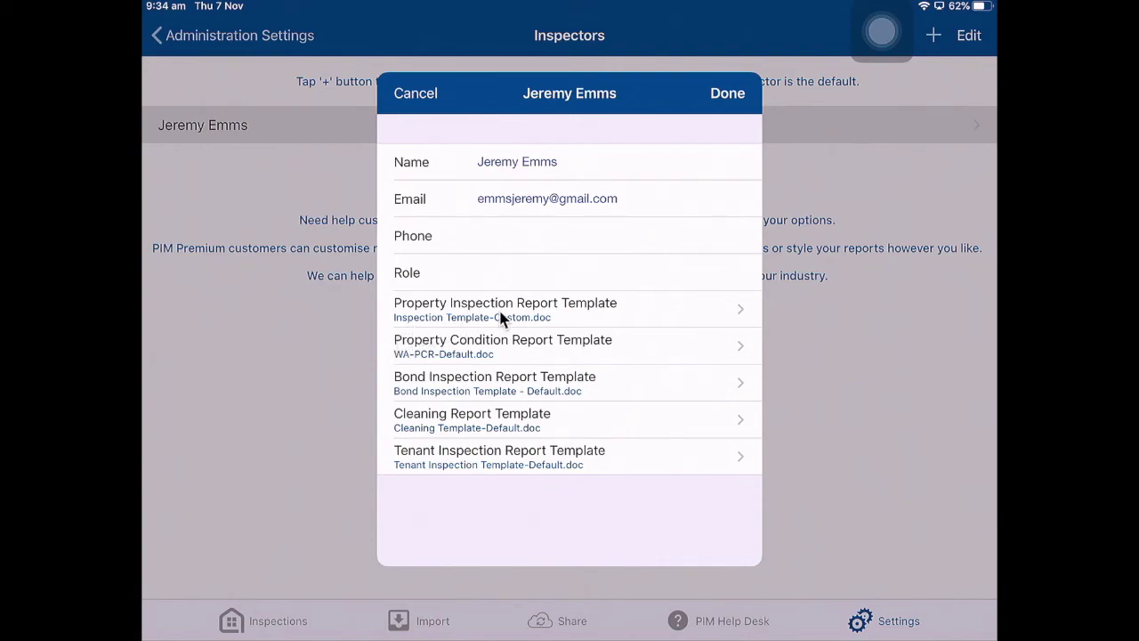
click(560, 316)
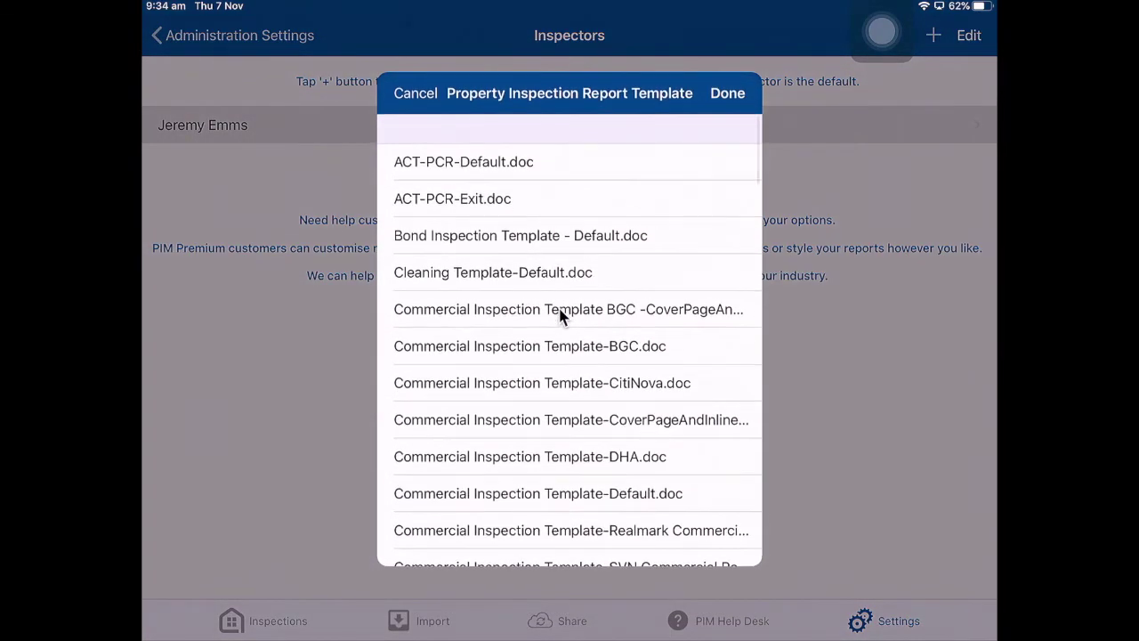
scroll(561, 317, down, 1)
scroll(560, 317, down, 5)
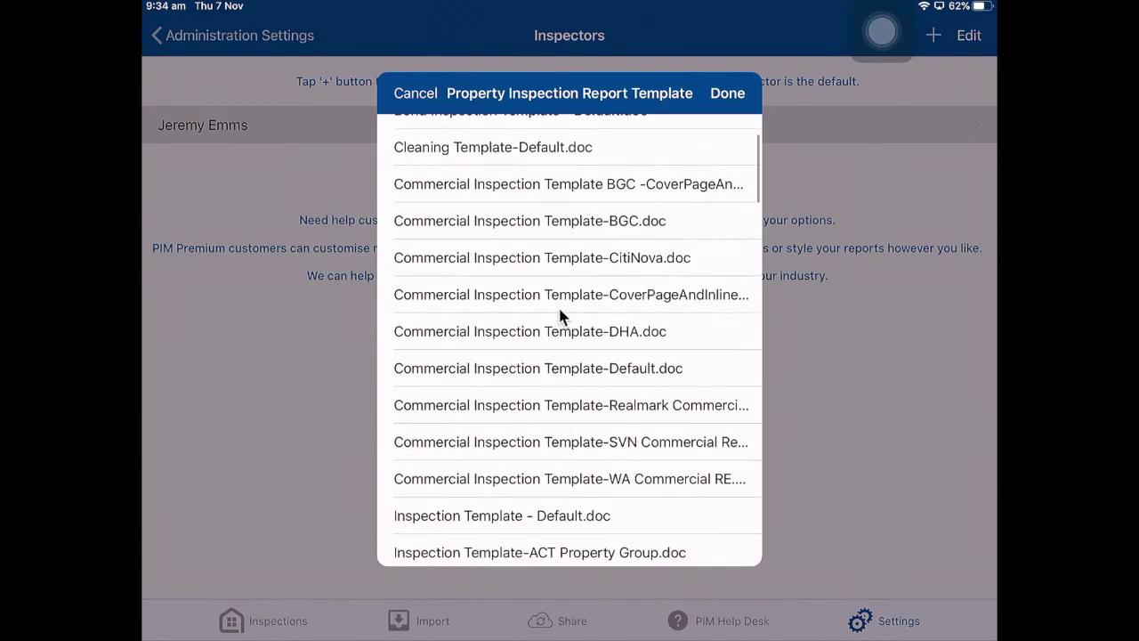
scroll(560, 316, up, 4)
scroll(558, 305, up, 2)
key(Return)
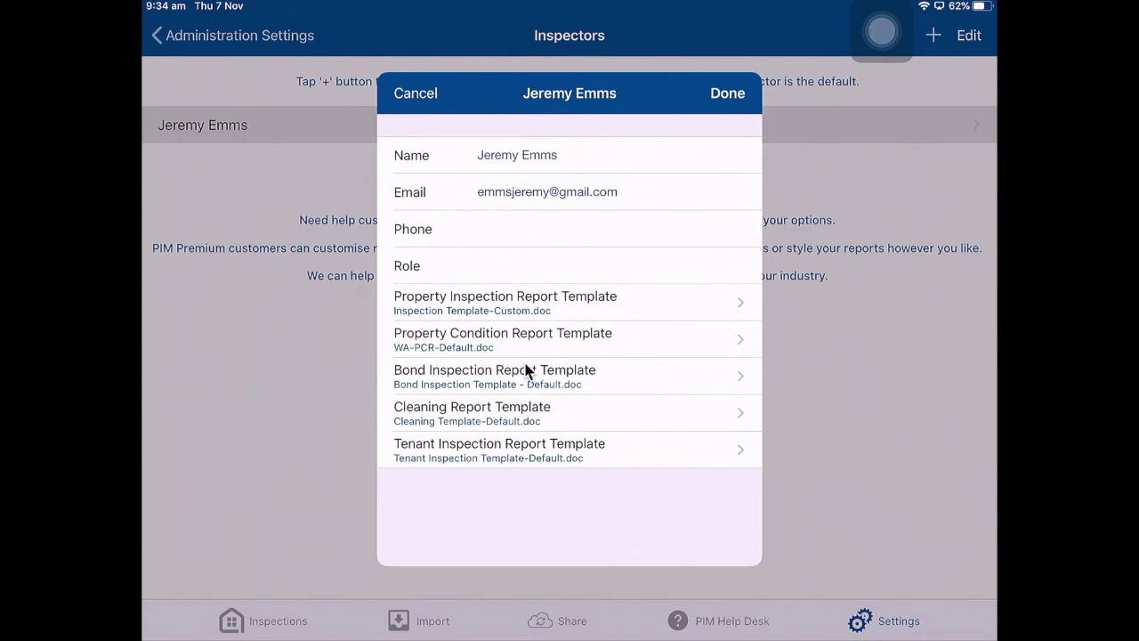
scroll(525, 369, down, 1)
scroll(525, 369, down, 1)
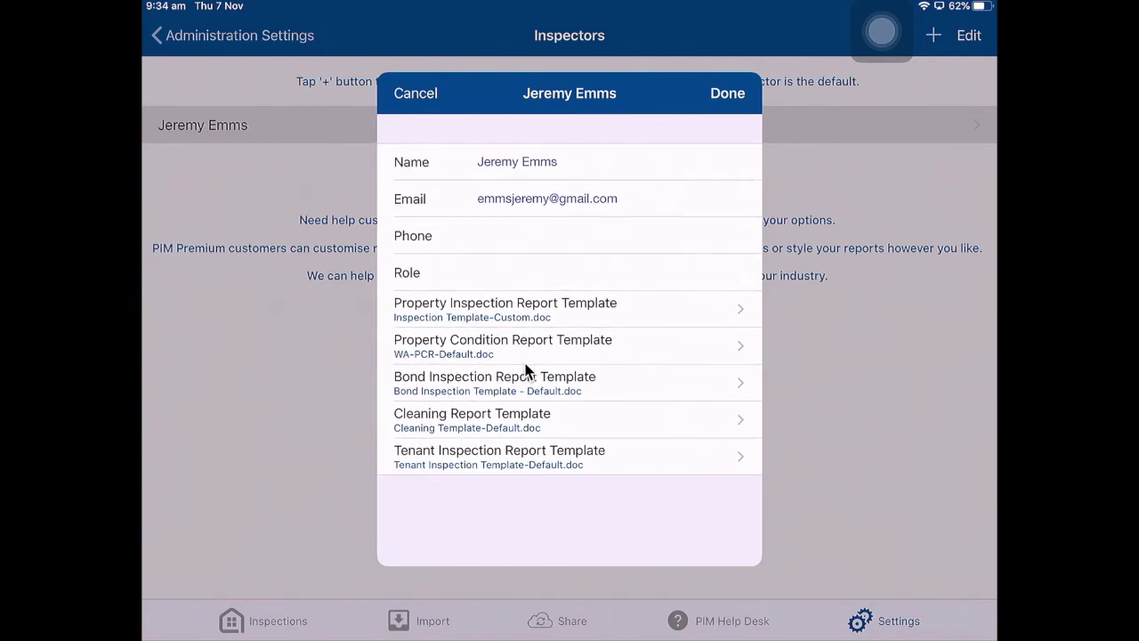